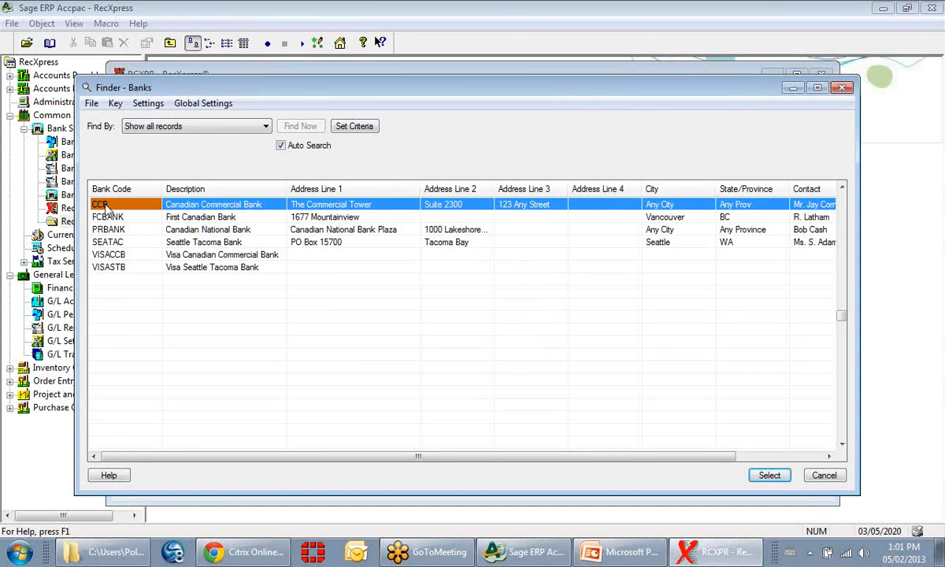
- Select bank CCB for the reconciliation and import its statement records from the preset Excel 2000 file
double_click(107, 206)
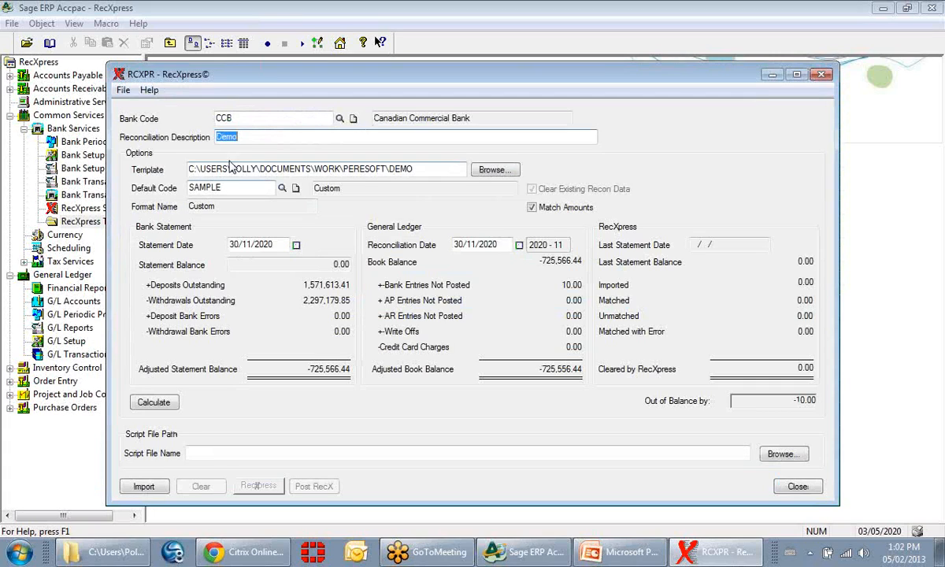
left_click_drag(252, 137, 197, 154)
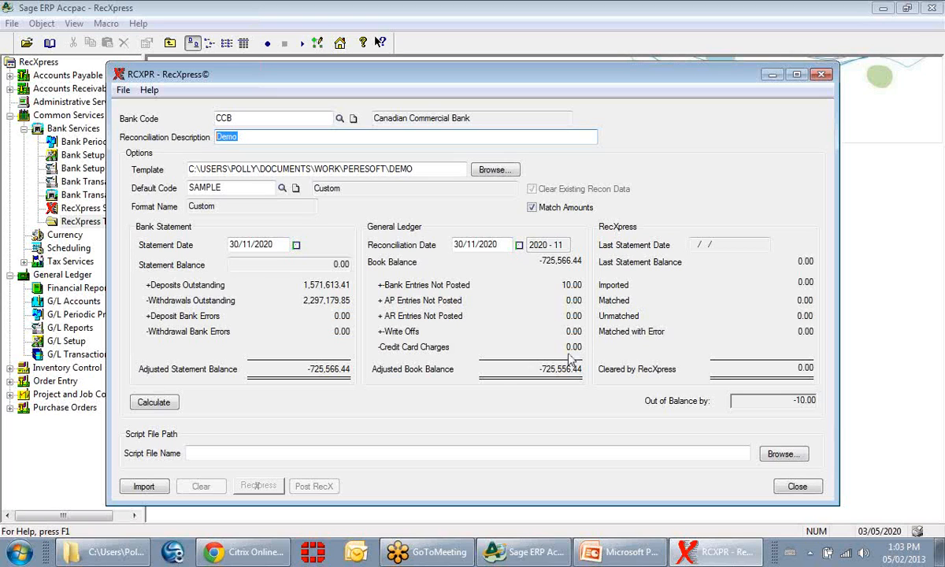
left_click(138, 490)
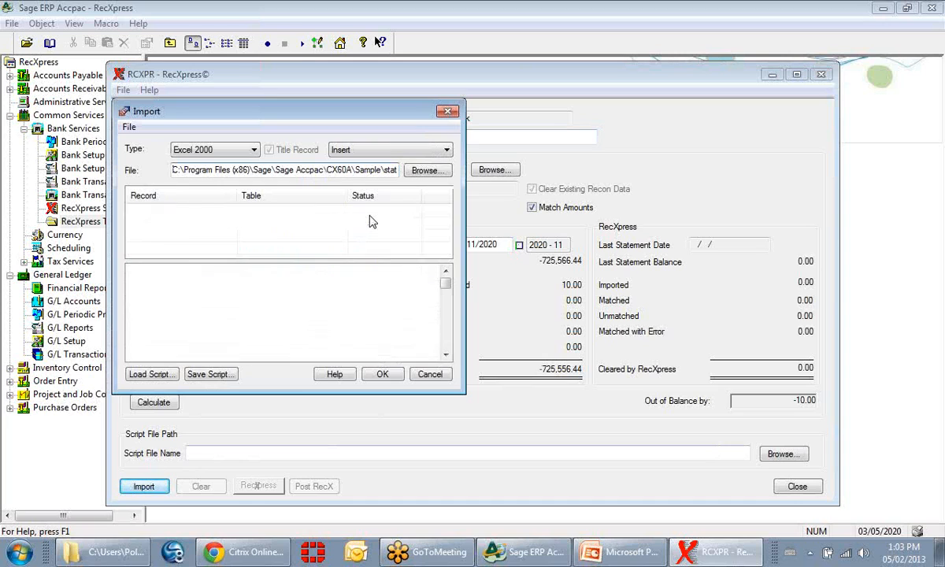
left_click(369, 374)
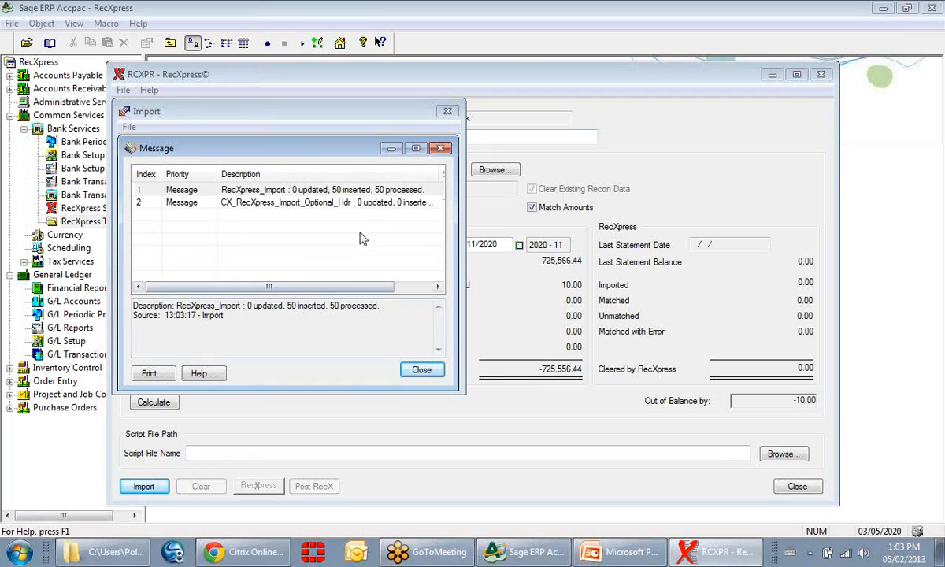
left_click(422, 370)
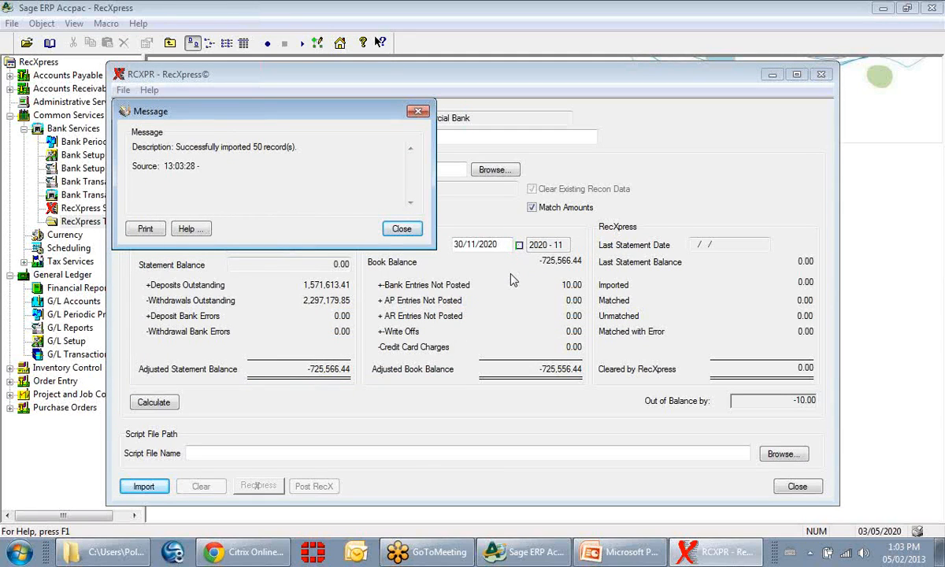
left_click(401, 229)
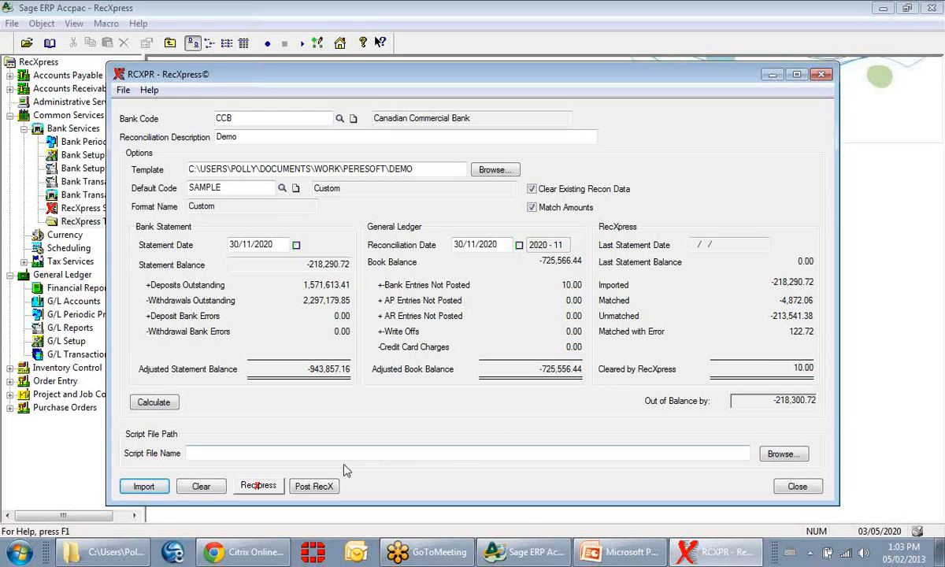
- Open RecXpress matching for bank CCB, show the bank transactions, and filter to Correctly Matched to check the matched line 519
left_click(260, 487)
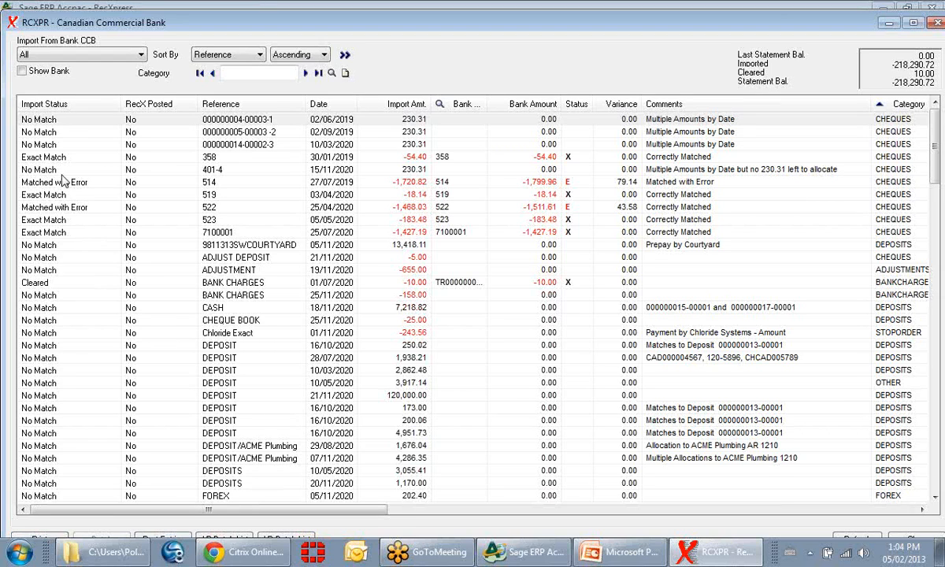
left_click(22, 72)
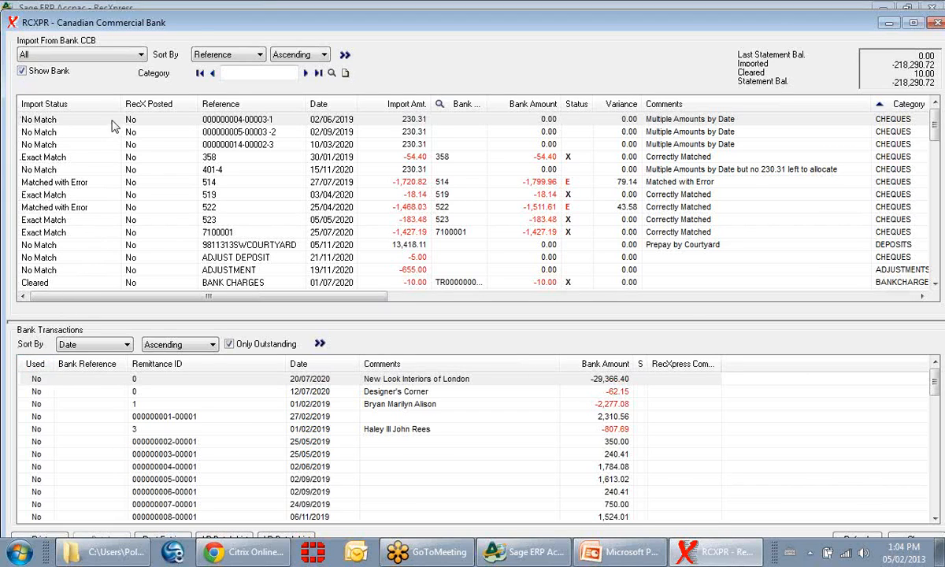
left_click(140, 55)
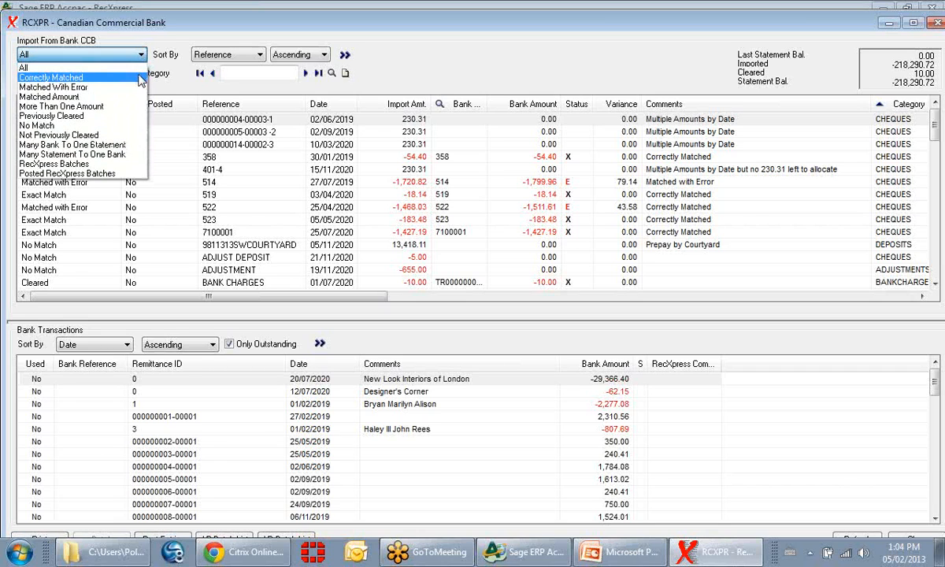
left_click(139, 78)
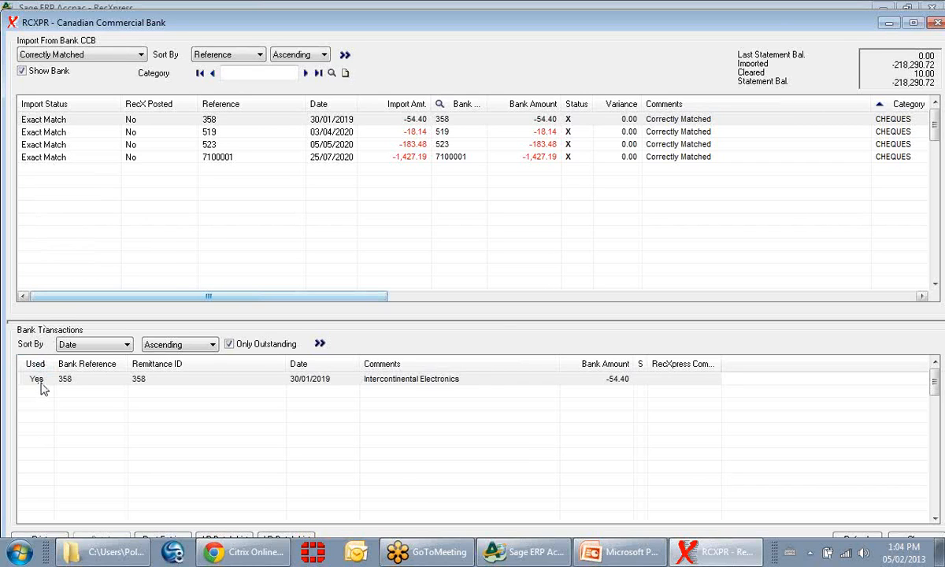
left_click(353, 133)
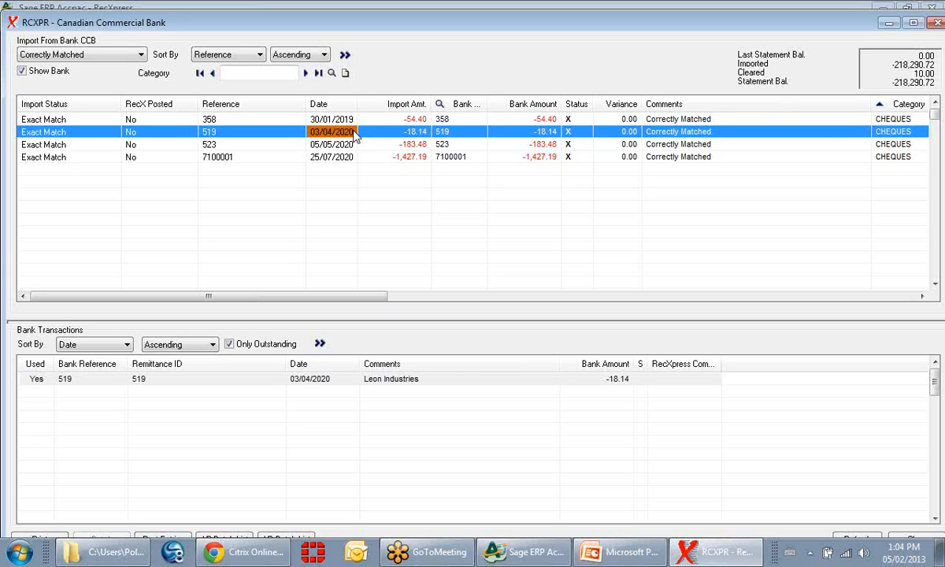
- Unmatch imported line 7100001 from its bank transaction and match it again
left_click(338, 157)
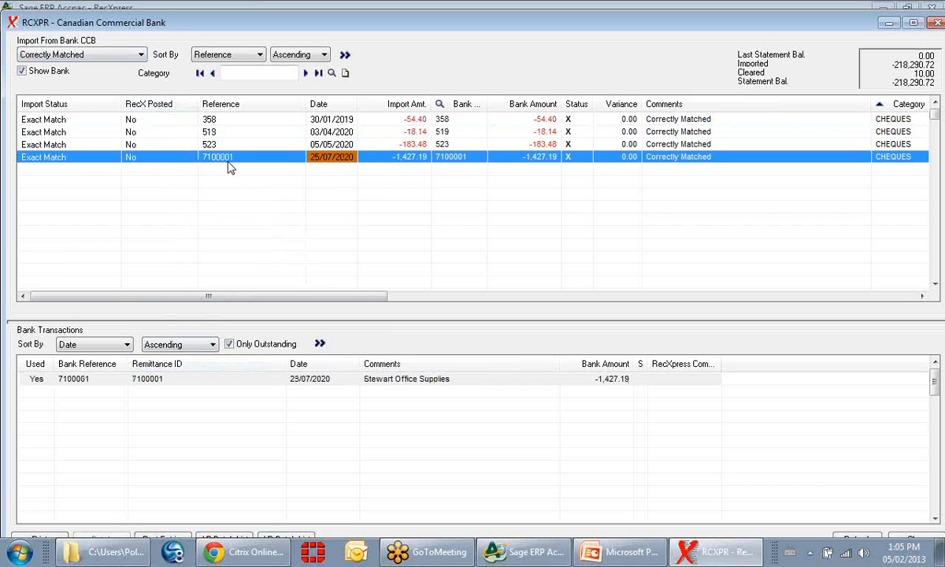
left_click(41, 381)
left_click(43, 382)
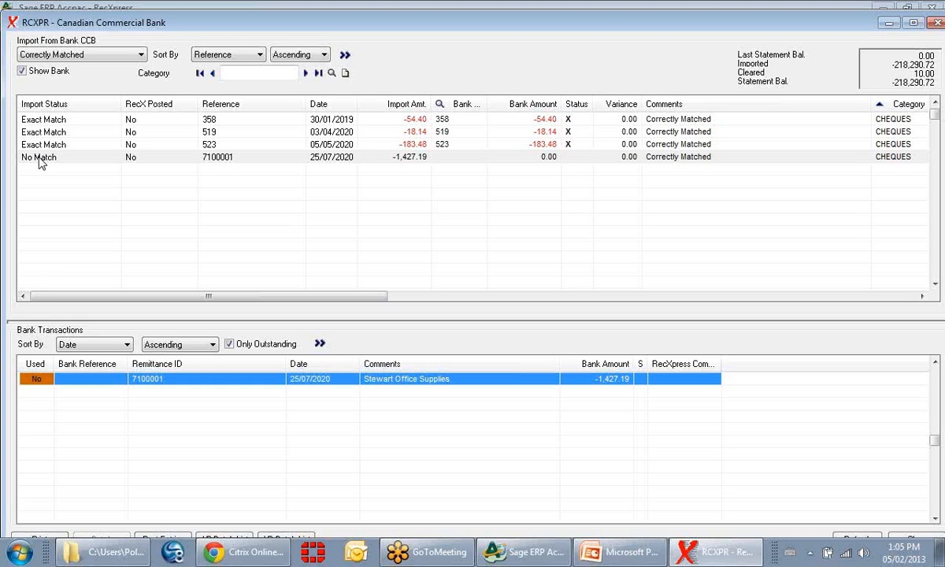
left_click(34, 380)
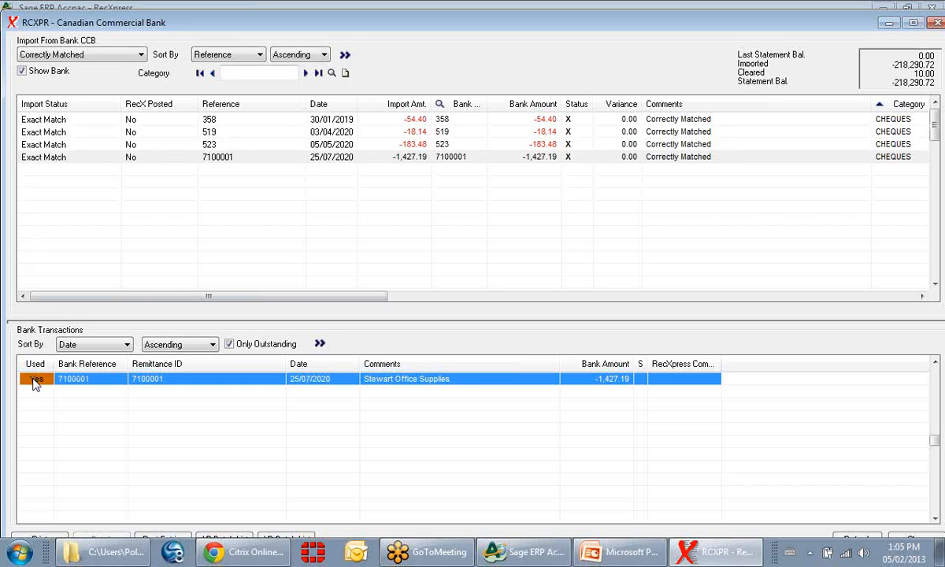
left_click(141, 55)
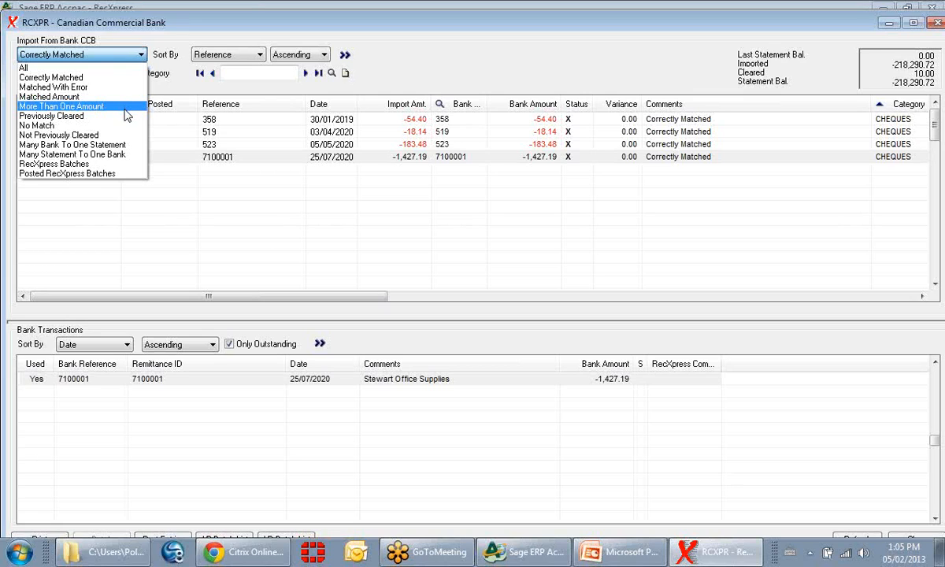
left_click(124, 126)
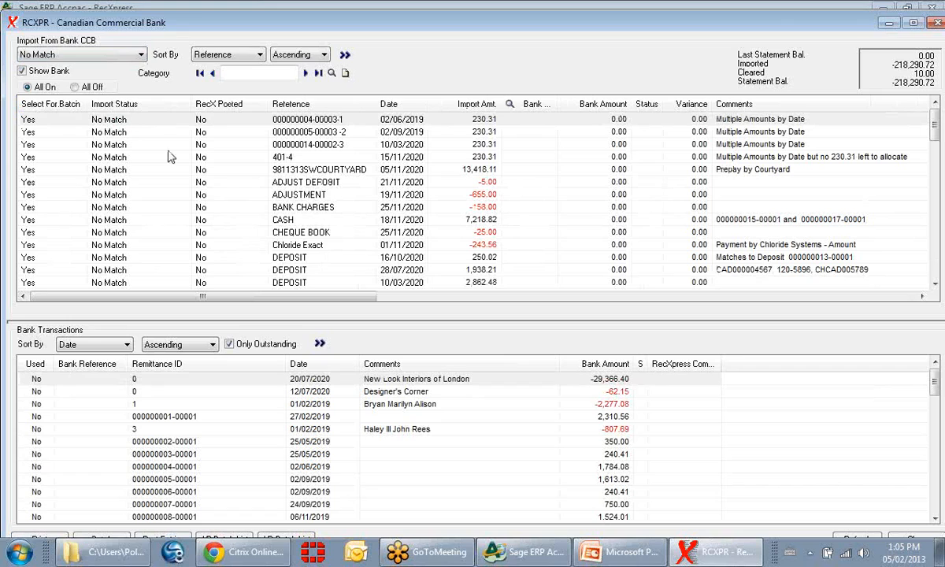
left_click(489, 222)
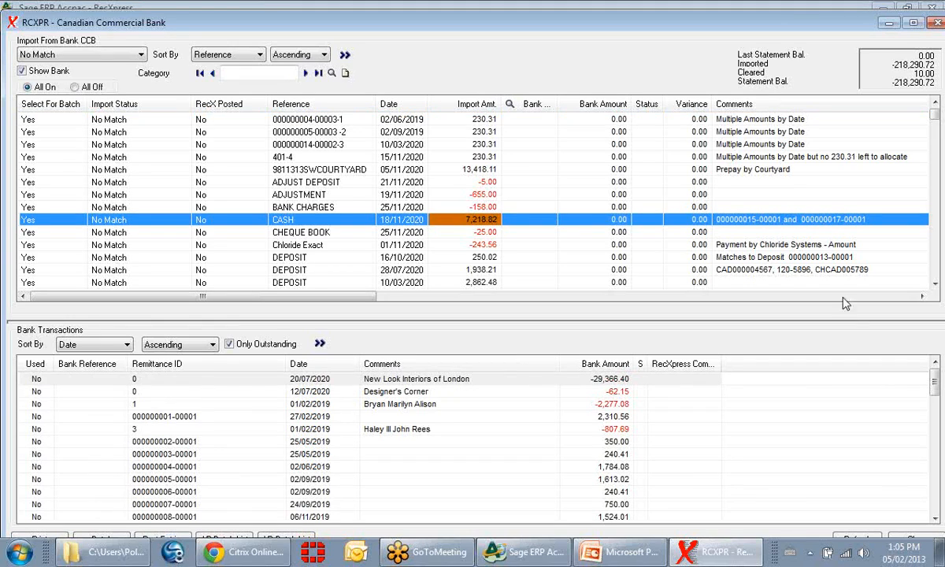
left_click(880, 365)
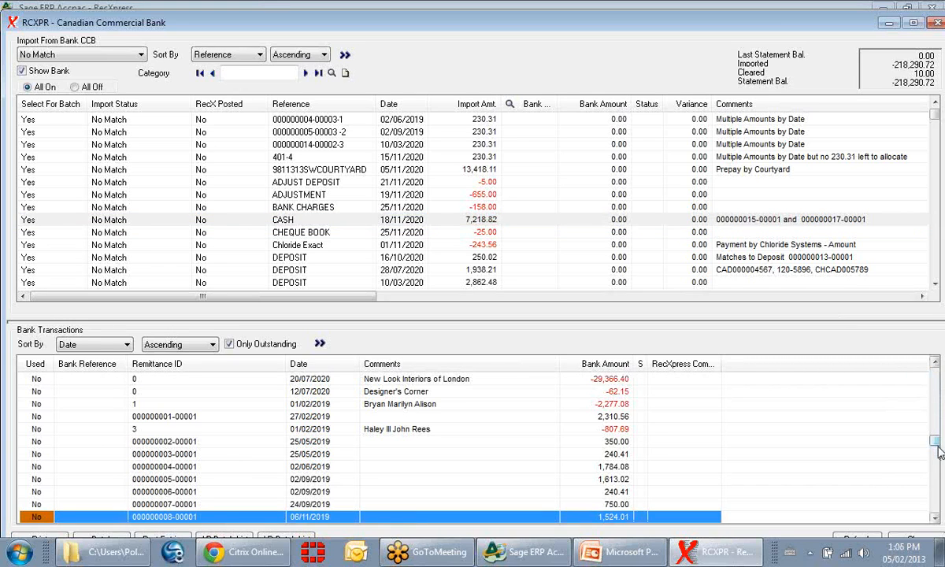
left_click(935, 518)
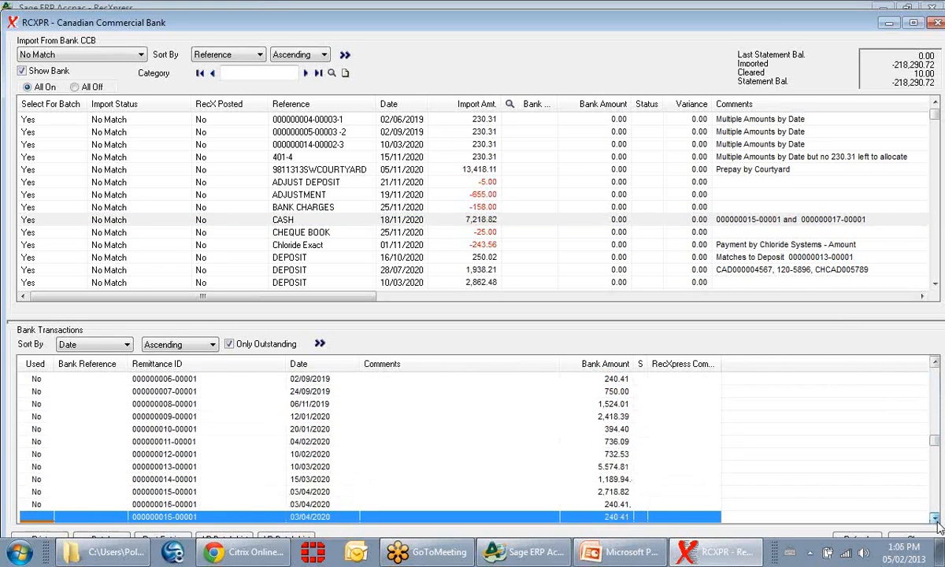
left_click(935, 518)
left_click(170, 451)
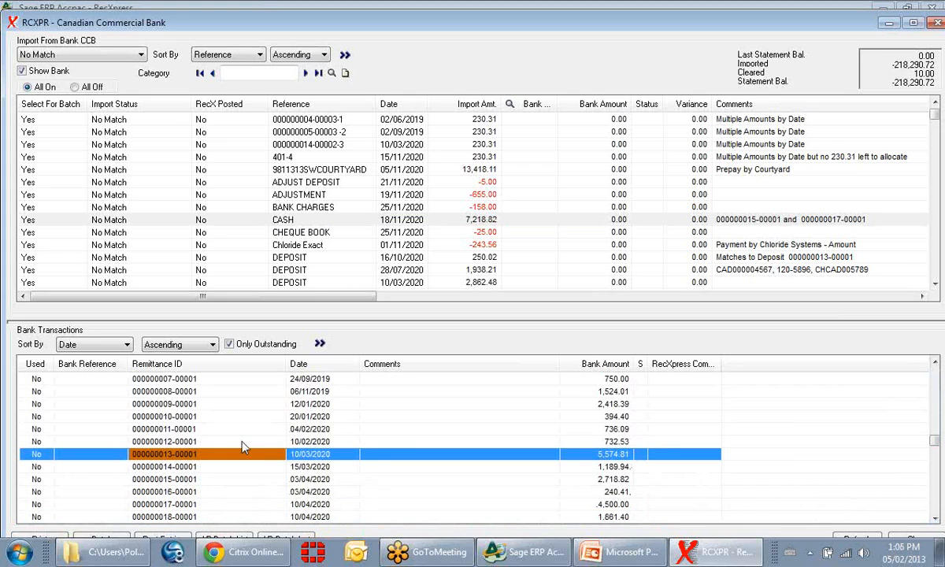
left_click(168, 477)
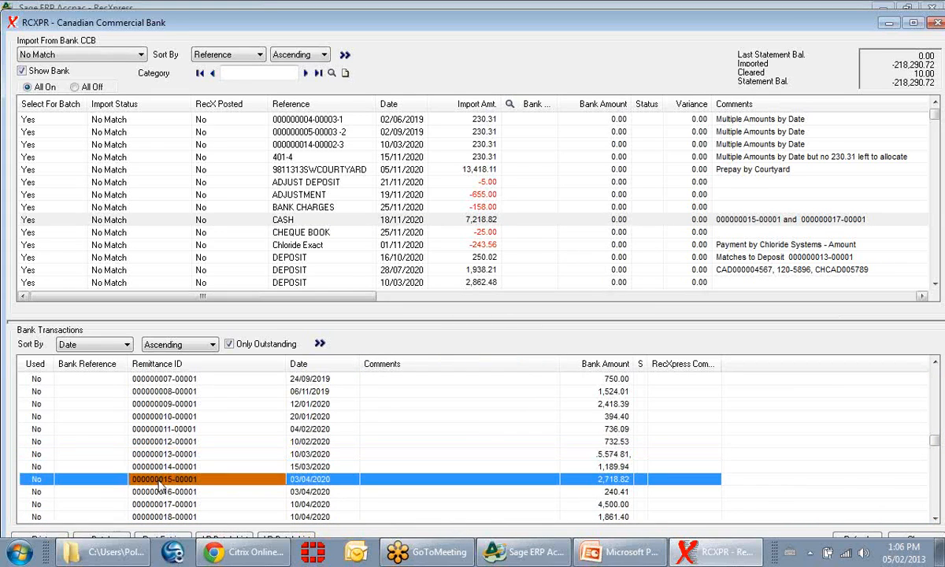
left_click(39, 480)
left_click(39, 480)
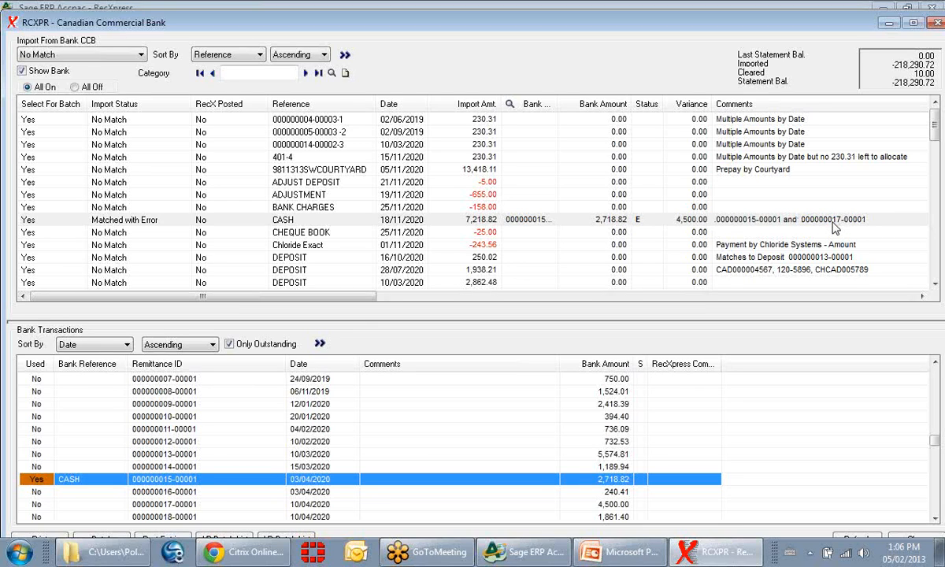
left_click(33, 504)
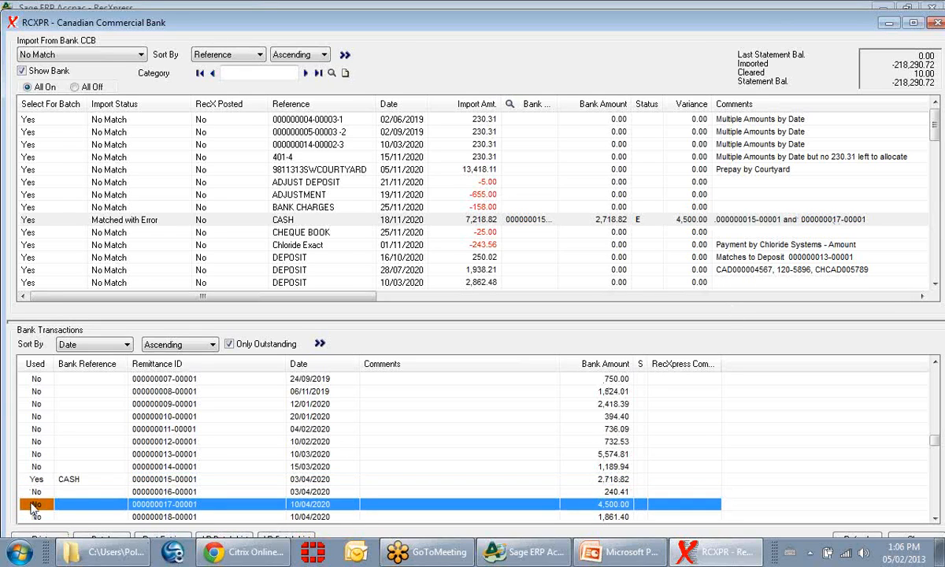
left_click(32, 505)
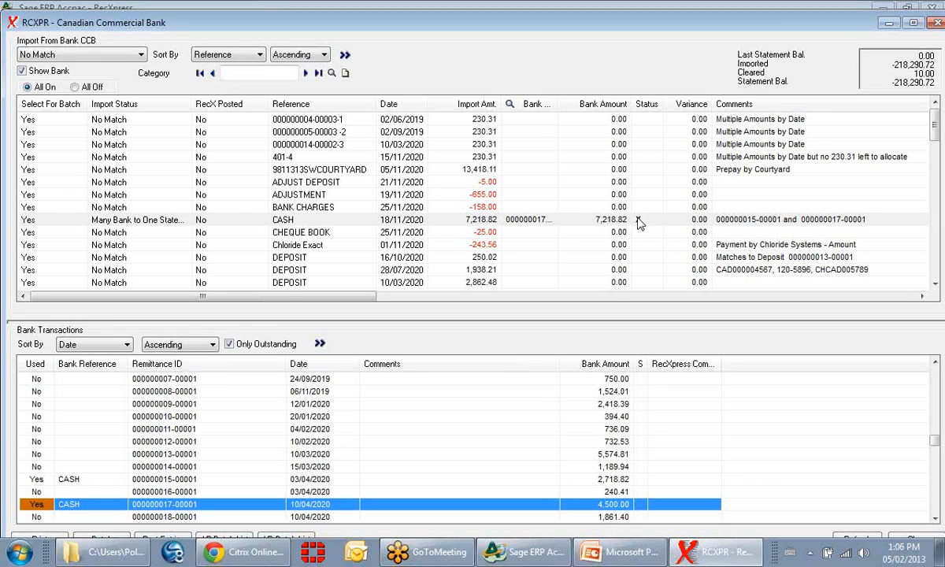
- Review the Many Bank To One Statement matches and change the filter to Many Statement To One Bank
left_click(141, 55)
left_click(118, 144)
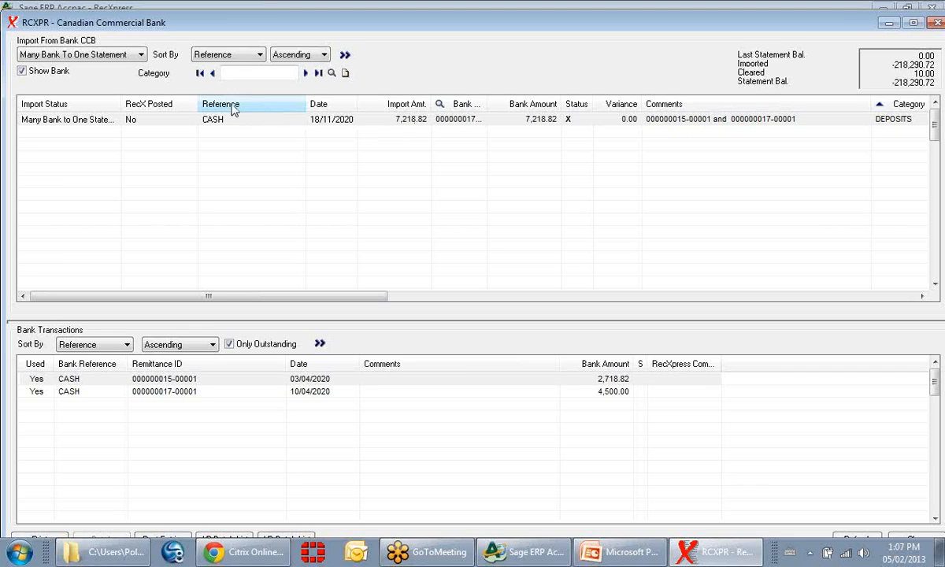
left_click(135, 55)
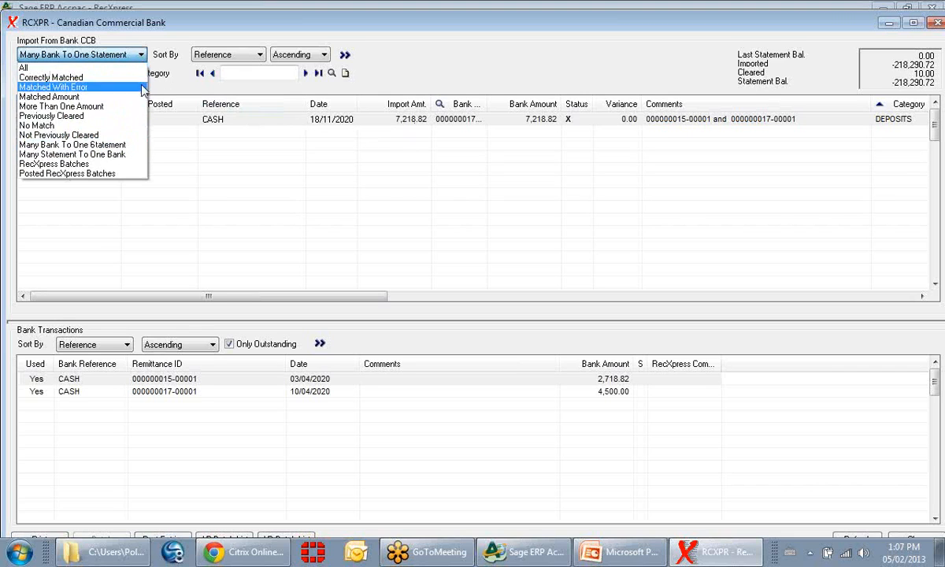
left_click(140, 154)
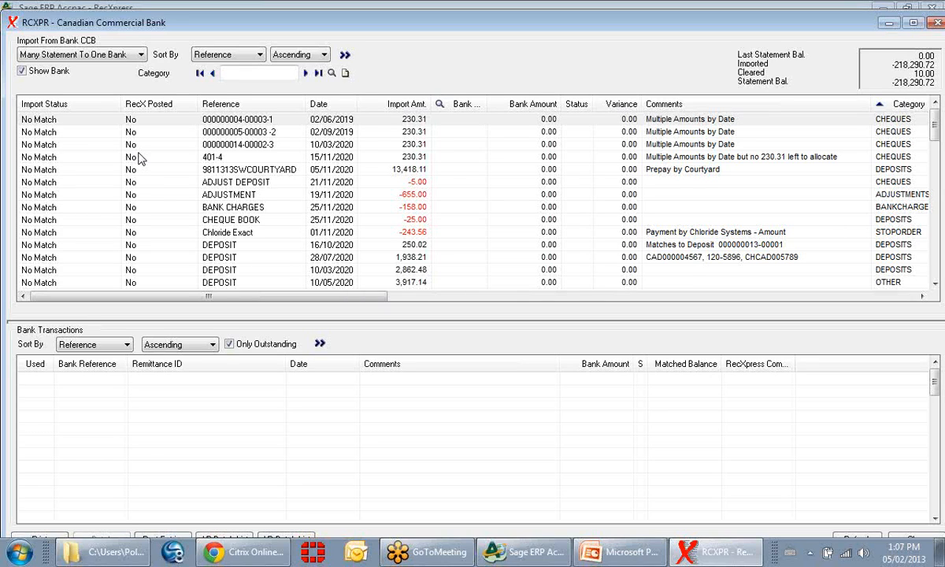
- Check the available sort options and load the outstanding bank transactions sorted by Reference in ascending order
left_click(256, 56)
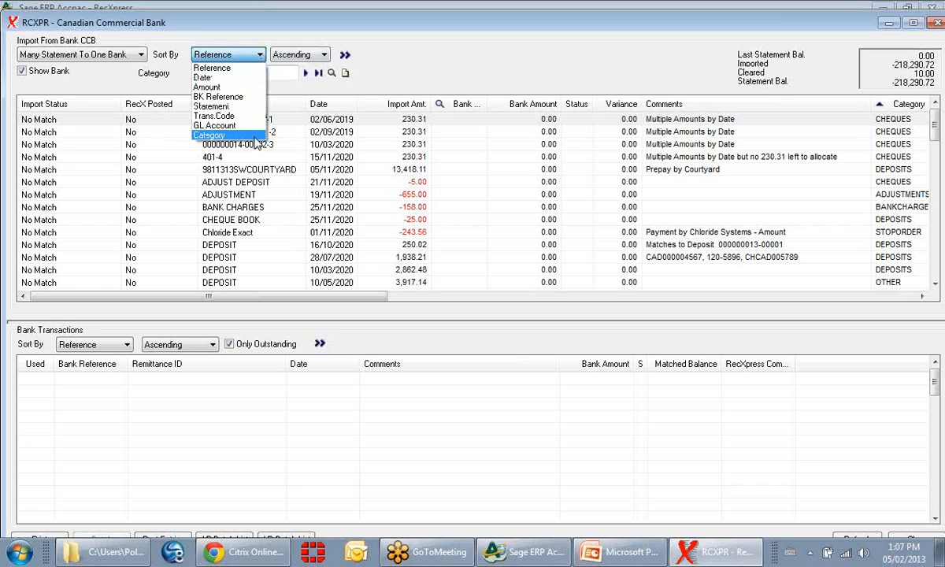
left_click(302, 56)
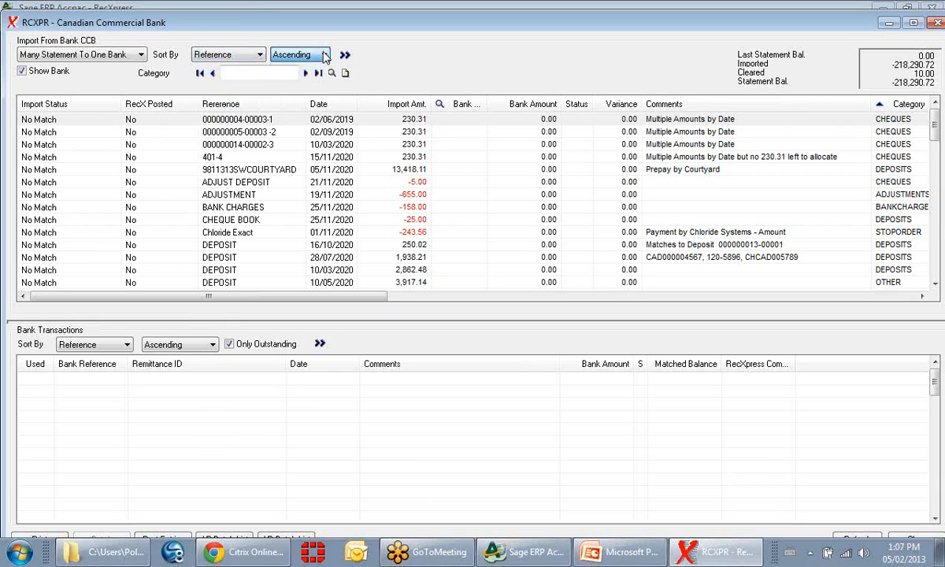
left_click(125, 344)
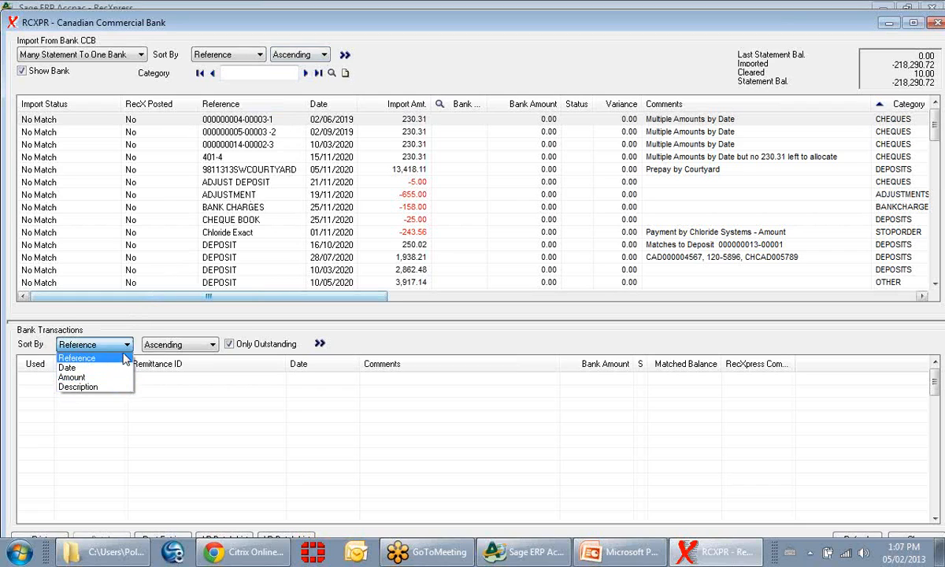
left_click(77, 358)
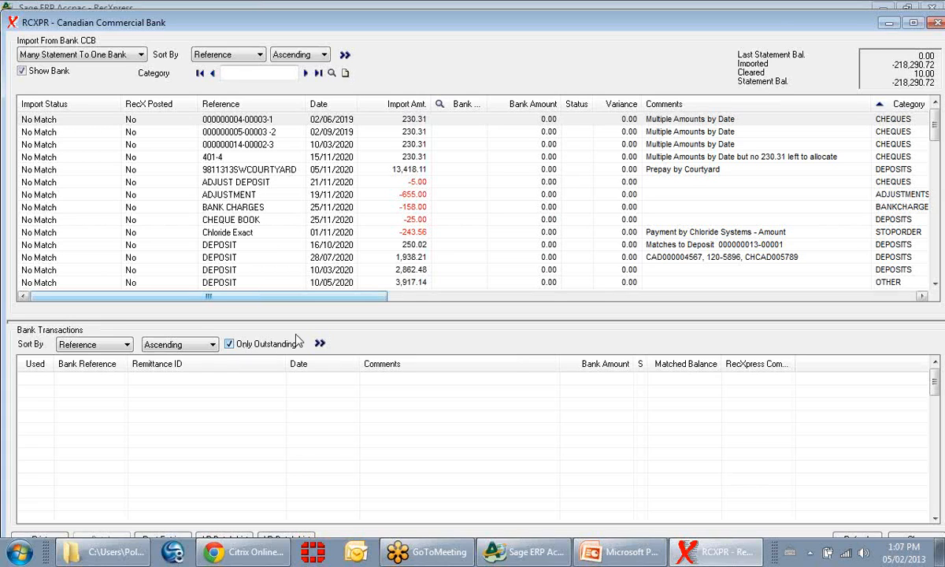
left_click(319, 344)
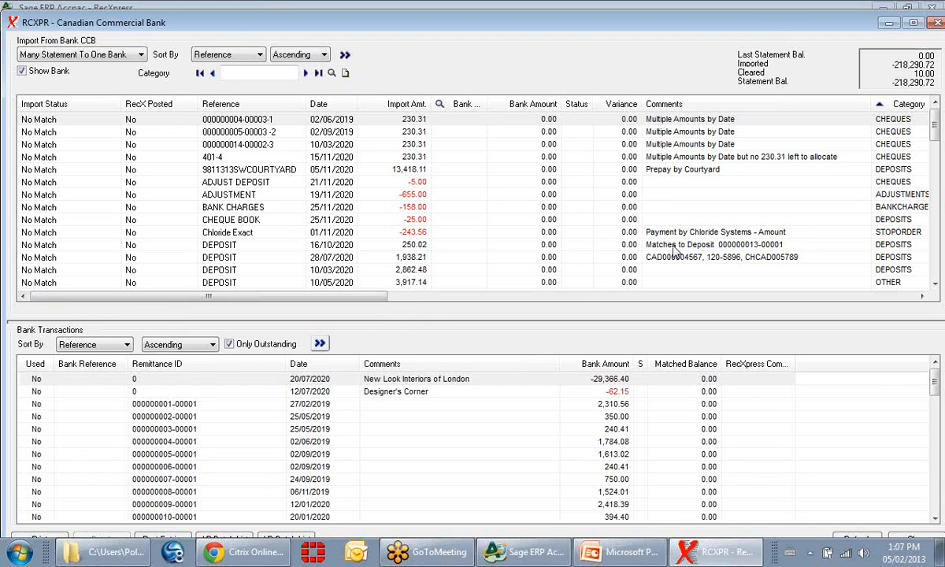
- Restrict the imported statement lines to the DEPOSITS category
left_click(200, 73)
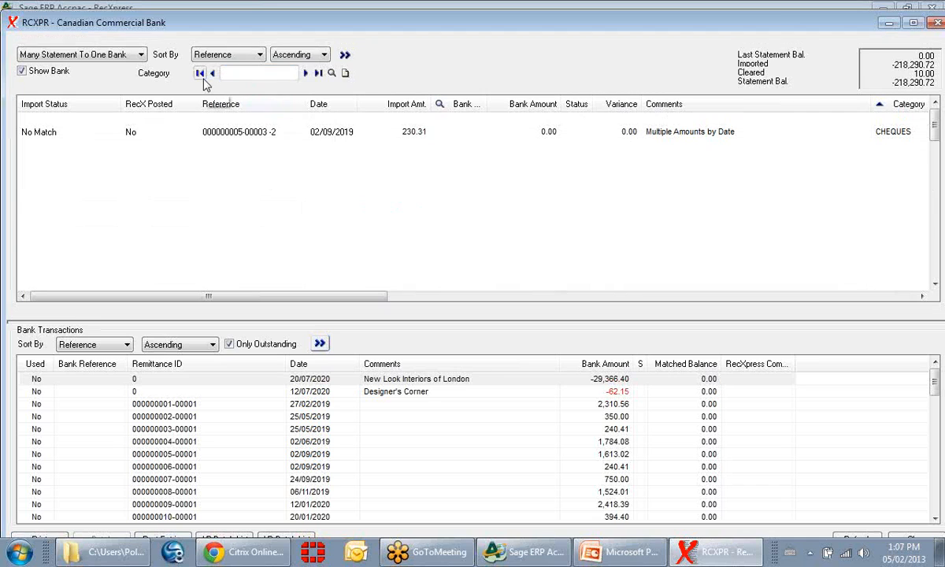
left_click(331, 72)
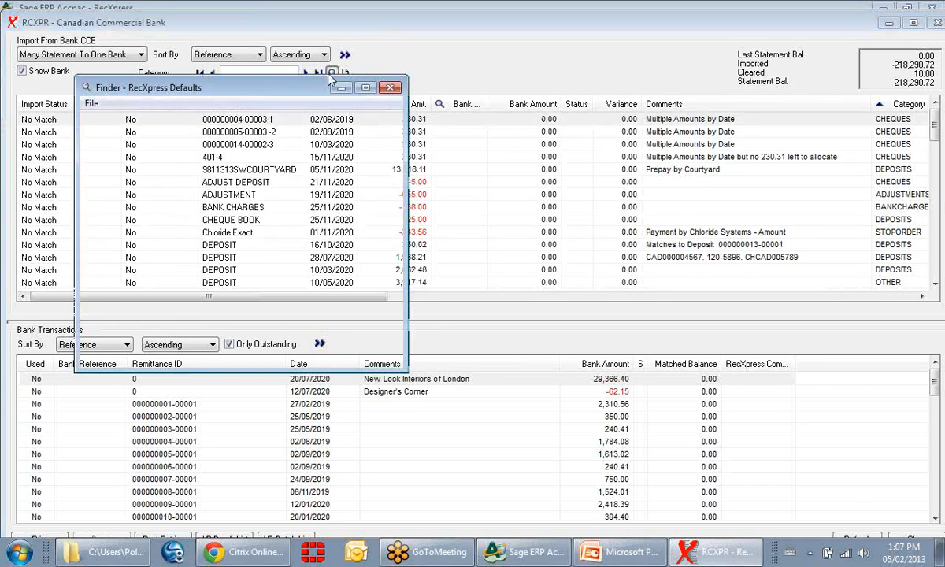
double_click(118, 264)
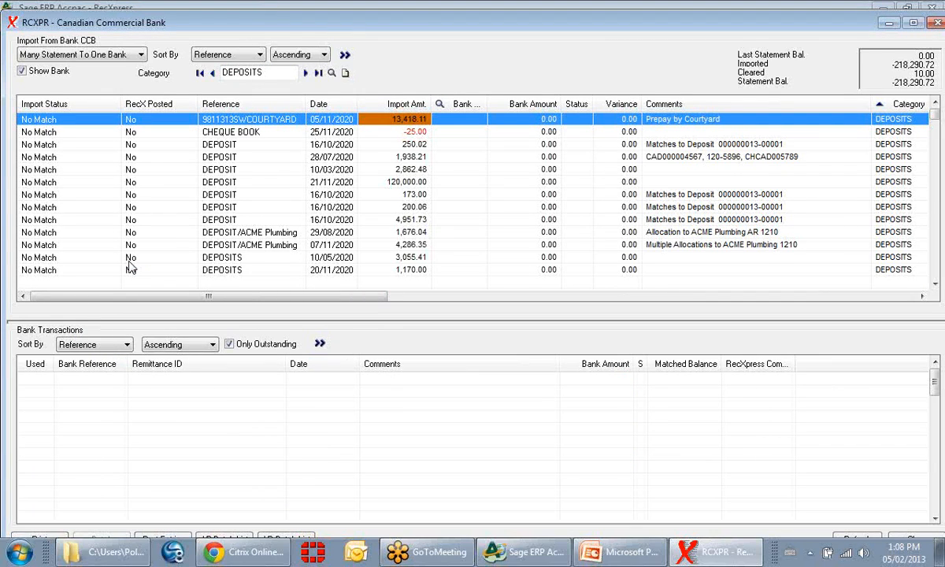
left_click(320, 344)
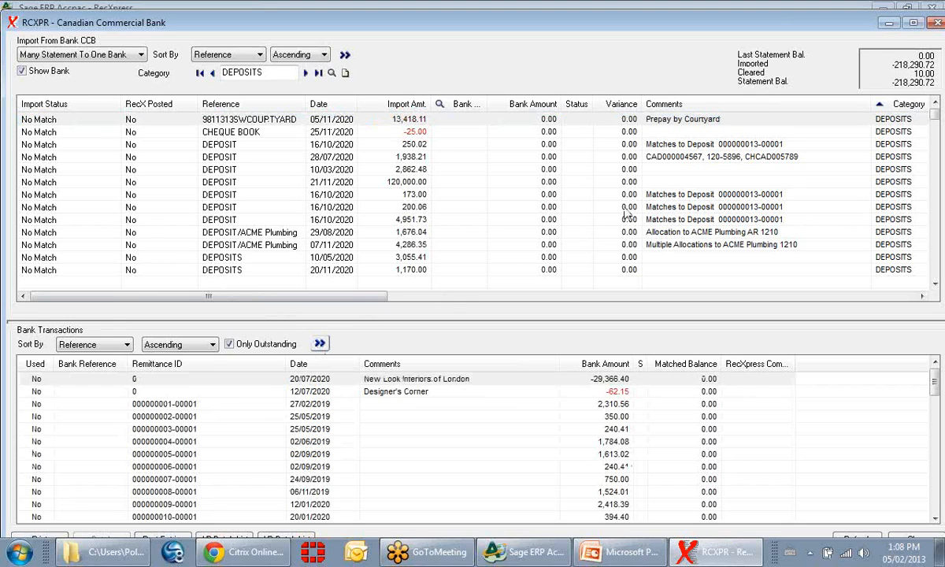
left_click(660, 149)
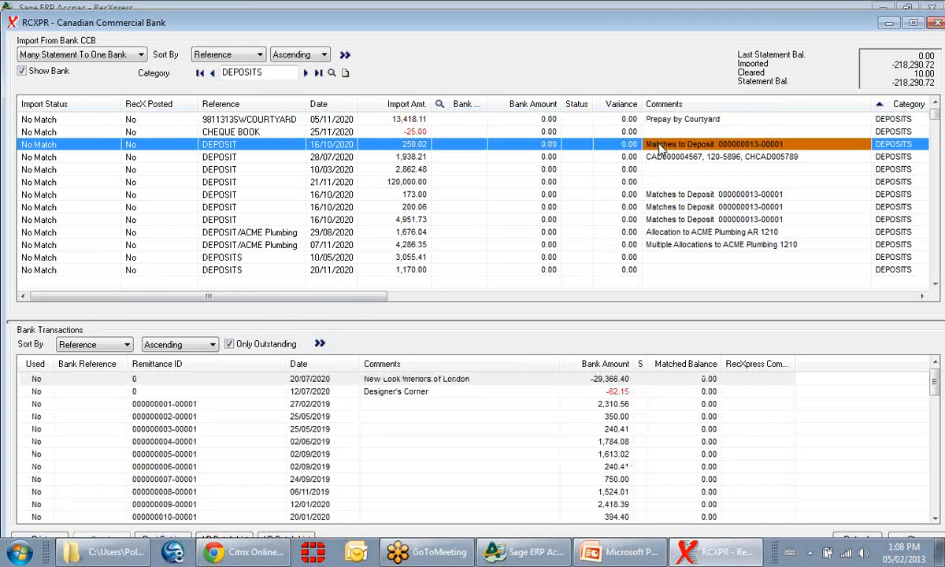
left_click(936, 407)
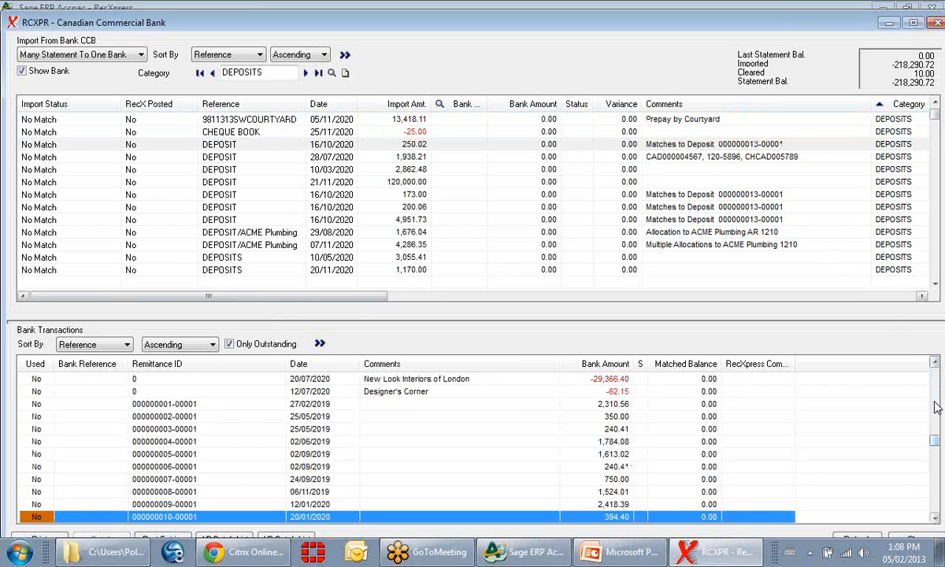
left_click(934, 519)
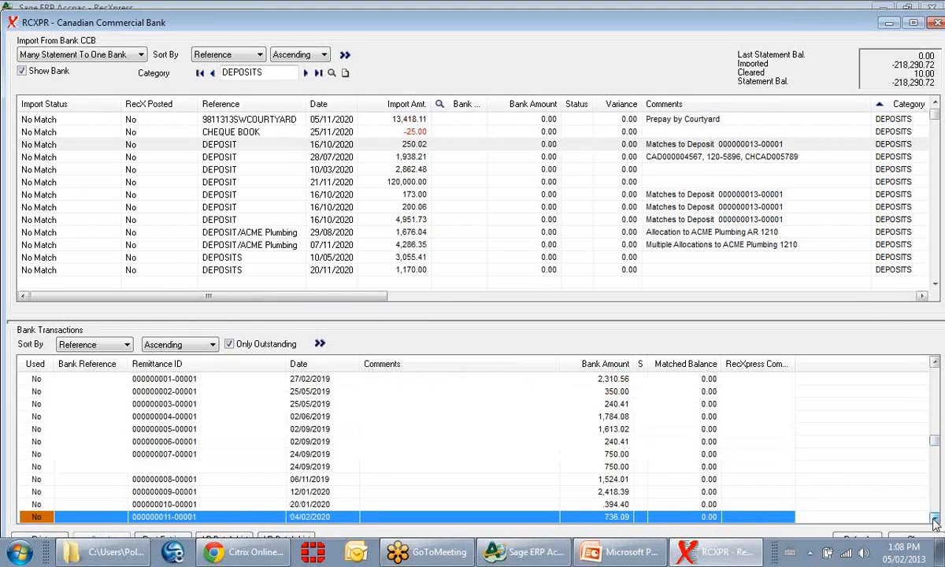
left_click(935, 520)
left_click(178, 455)
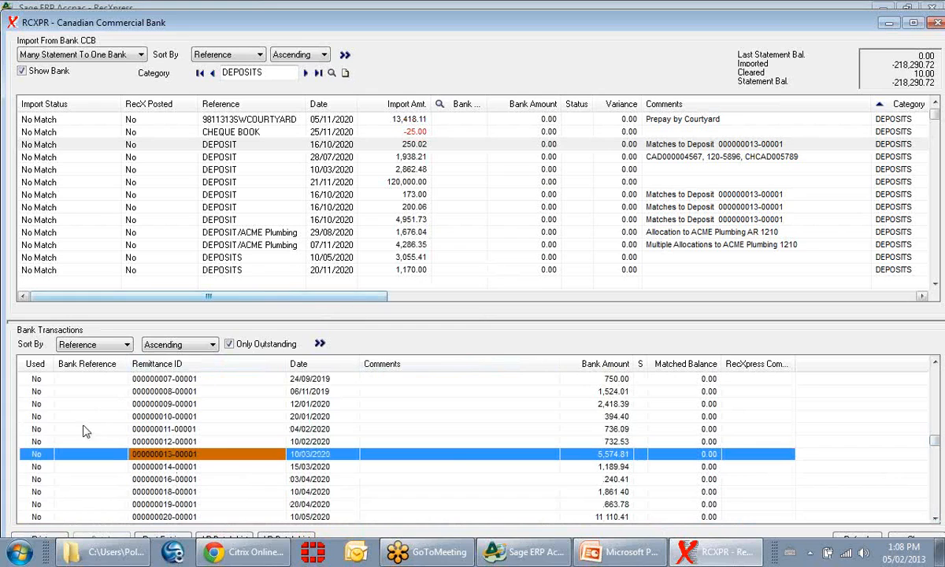
double_click(34, 457)
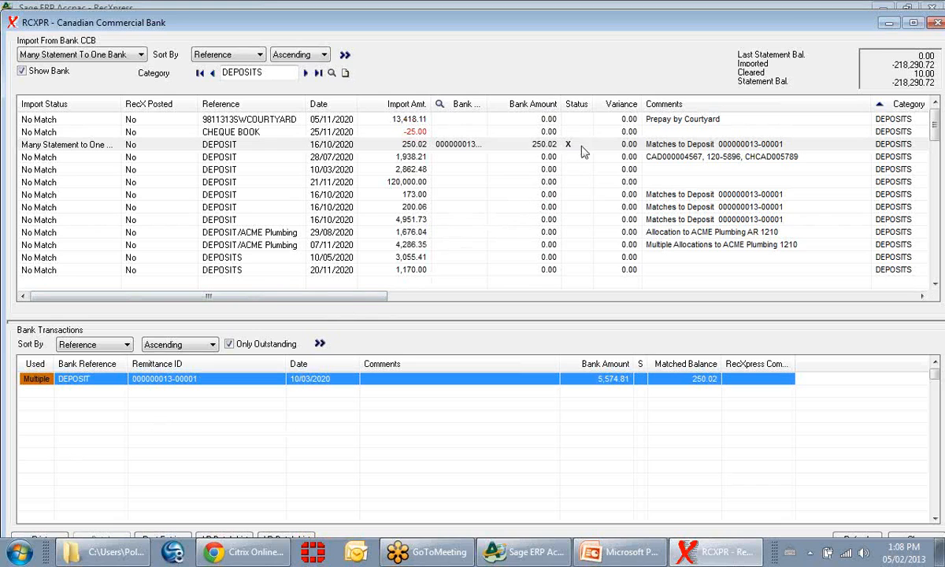
left_click(73, 147)
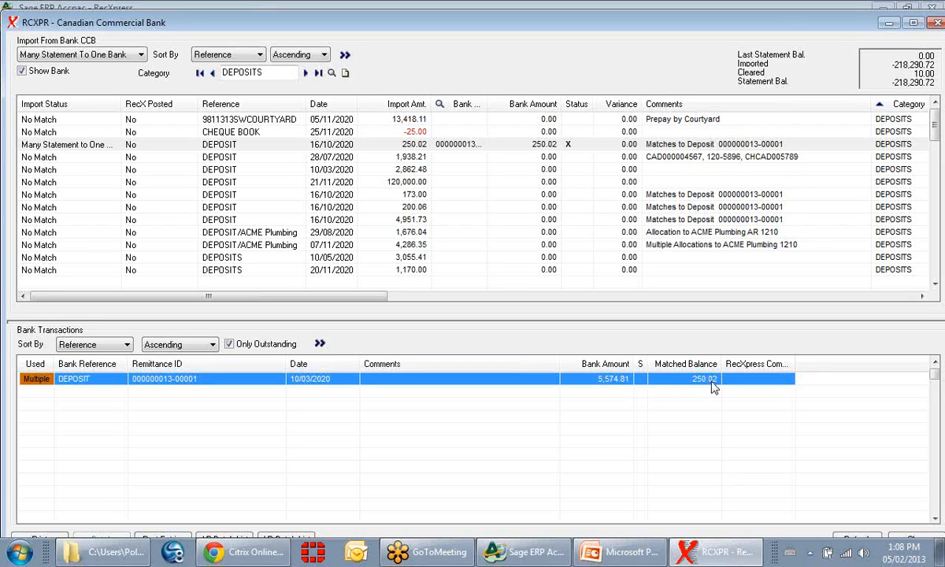
left_click(644, 193)
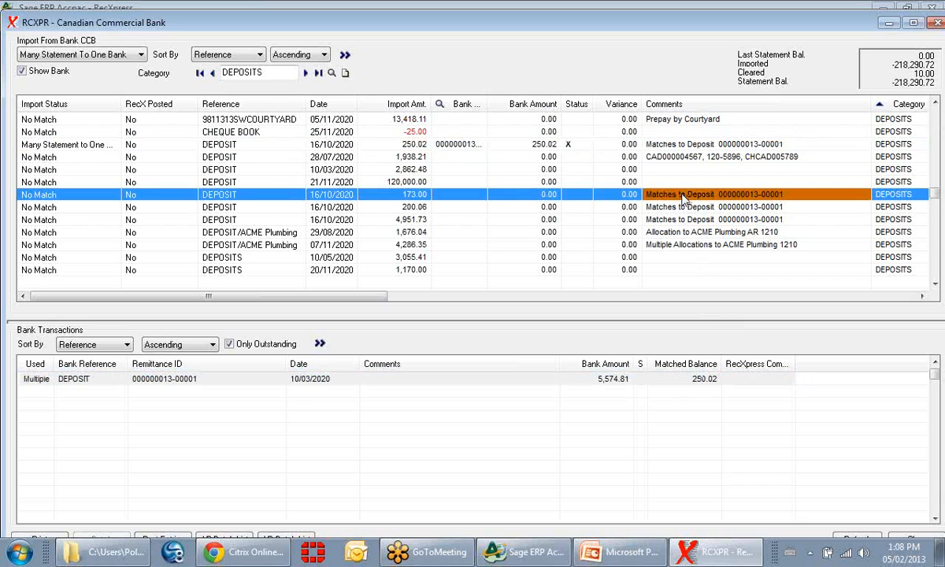
left_click(39, 381)
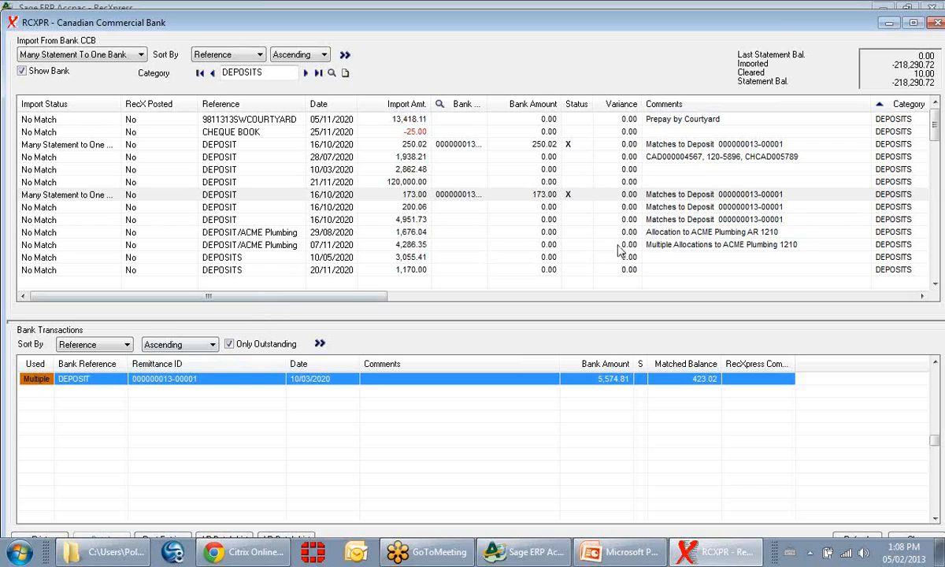
left_click(641, 194)
left_click(677, 207)
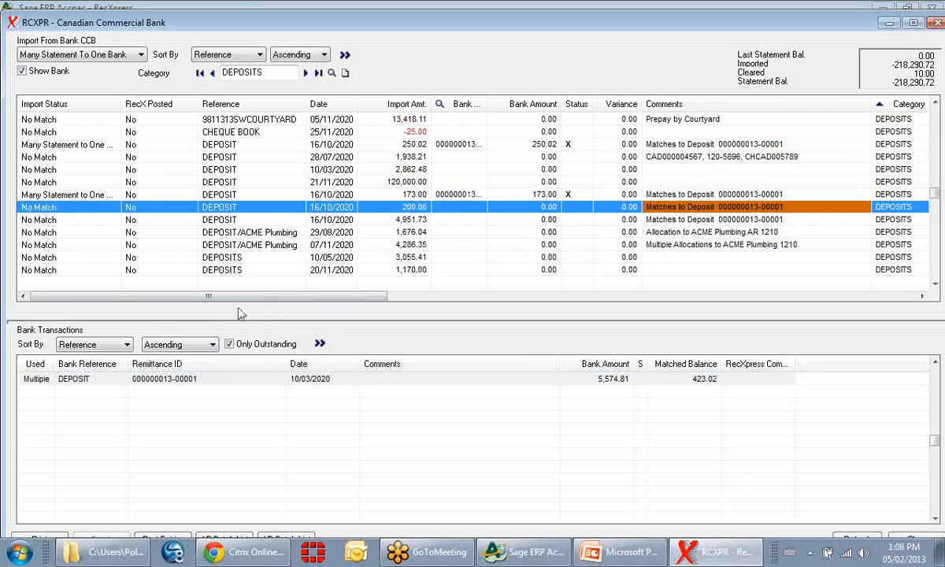
left_click(35, 381)
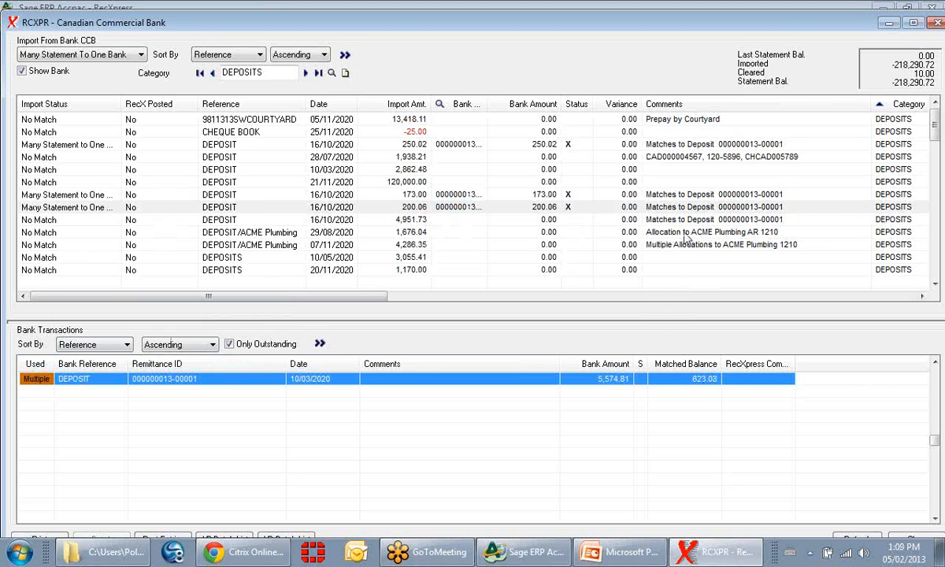
left_click(640, 219)
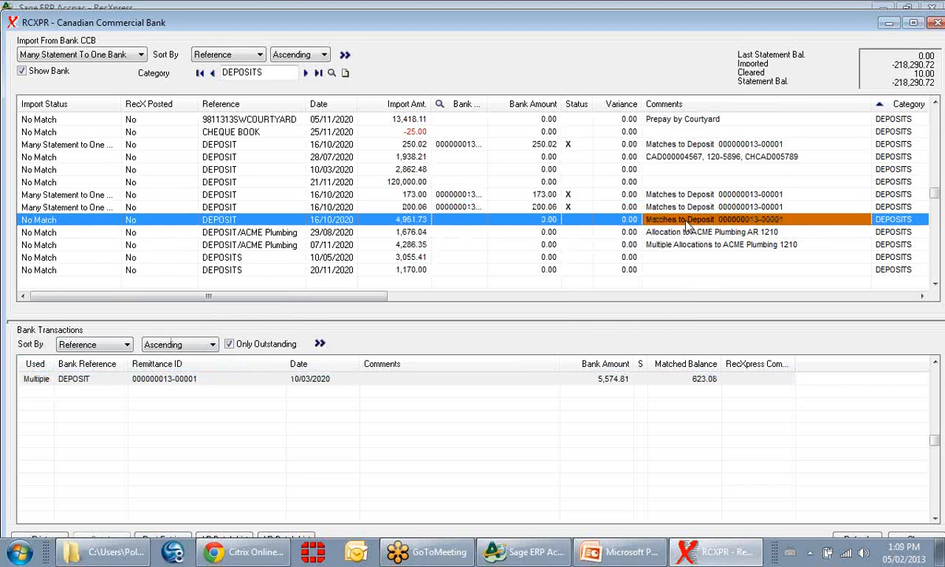
left_click(36, 379)
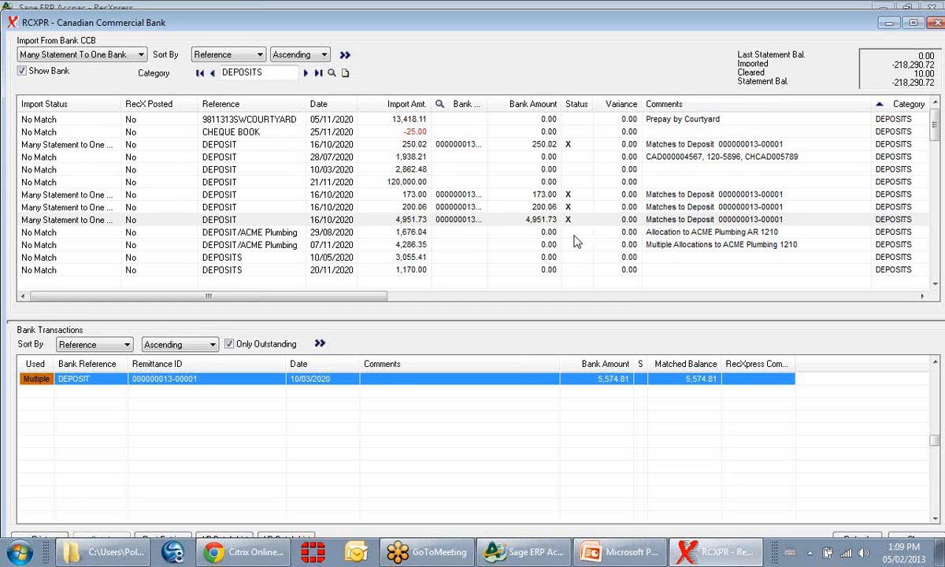
- Change the statement filter to Matched With Error, clear the DEPOSITS category and reload the lines
left_click(141, 55)
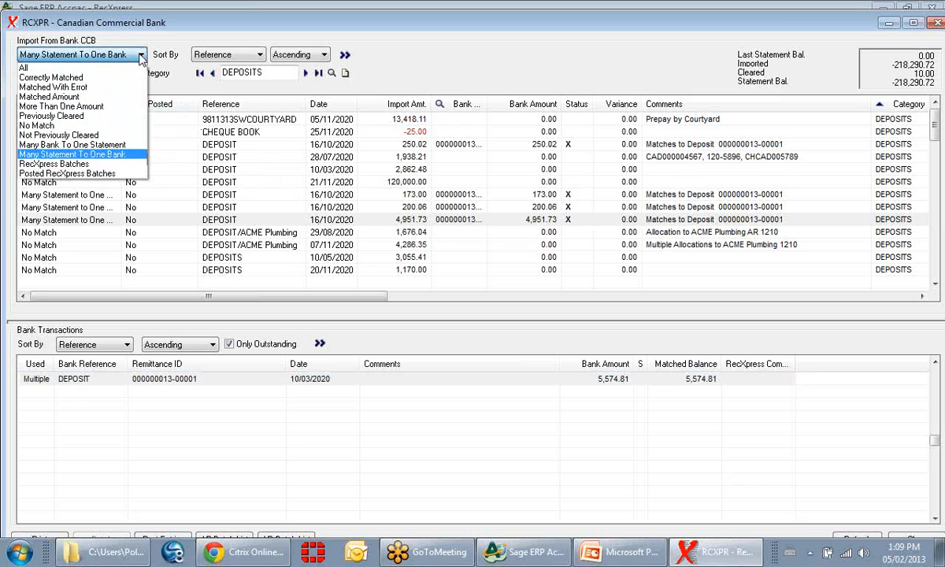
left_click(126, 86)
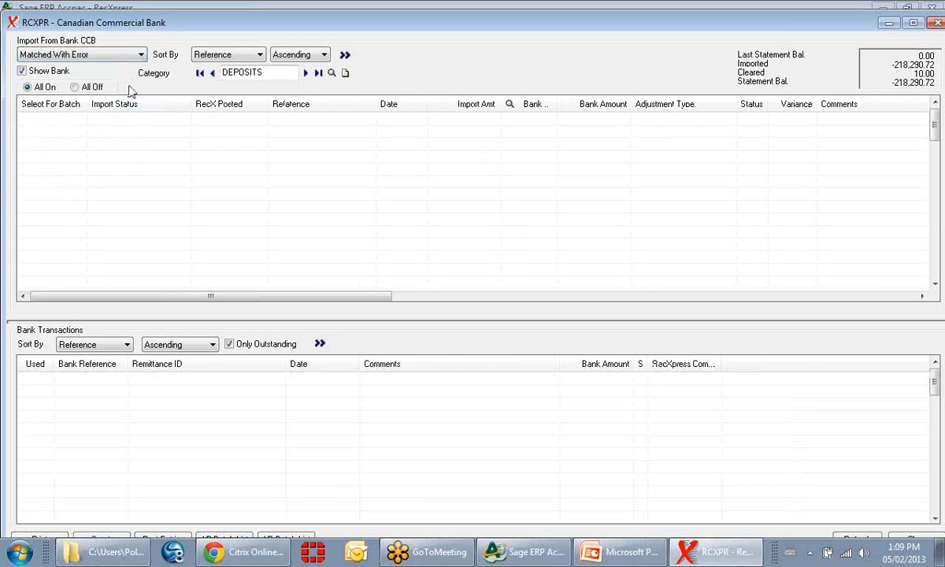
left_click_drag(260, 72, 173, 73)
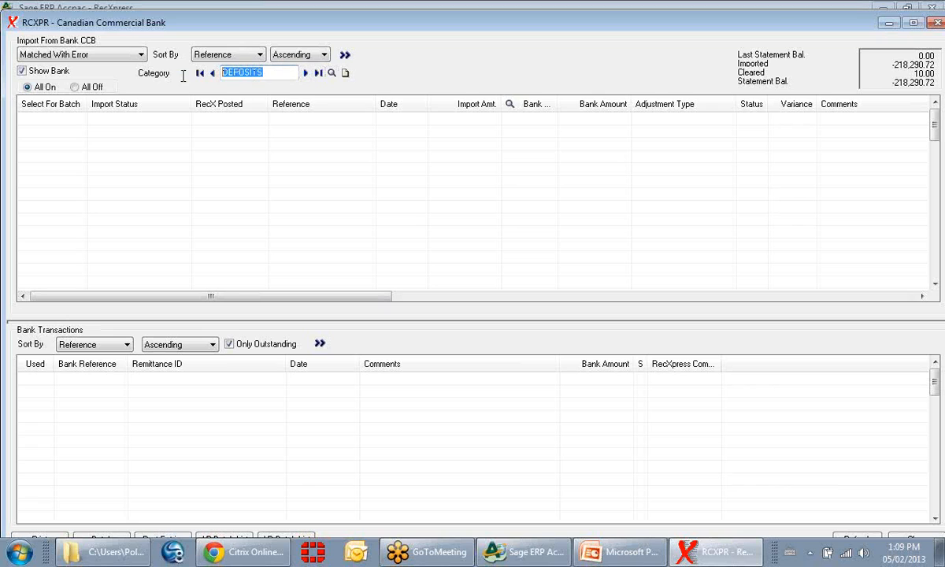
key("Delete")
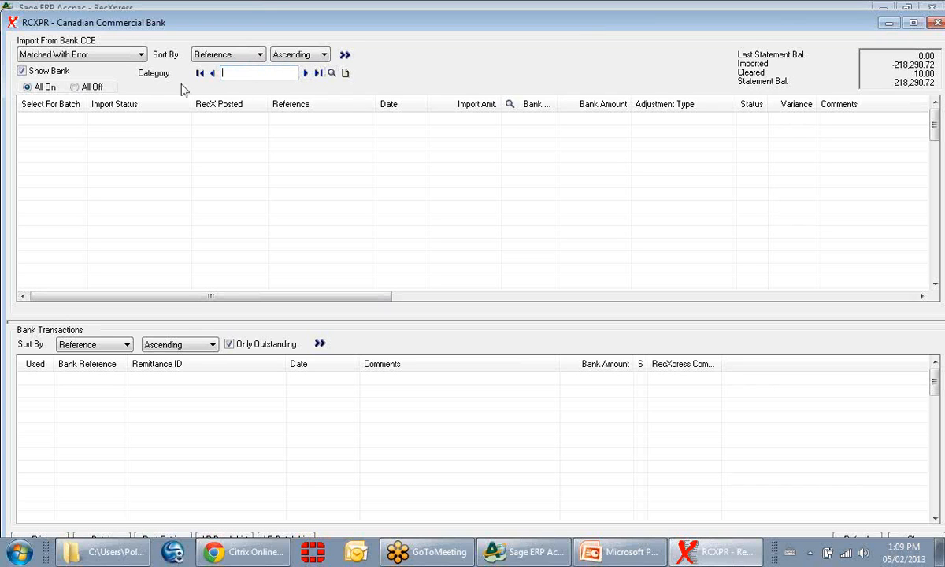
left_click(345, 55)
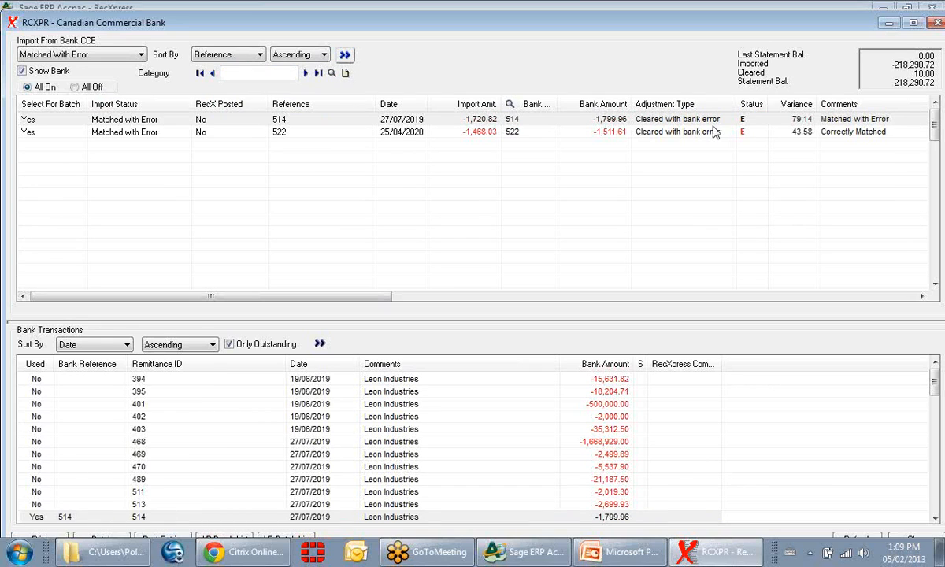
- Compare the import amount, bank amount and variance of the line with reference 514
left_click(480, 120)
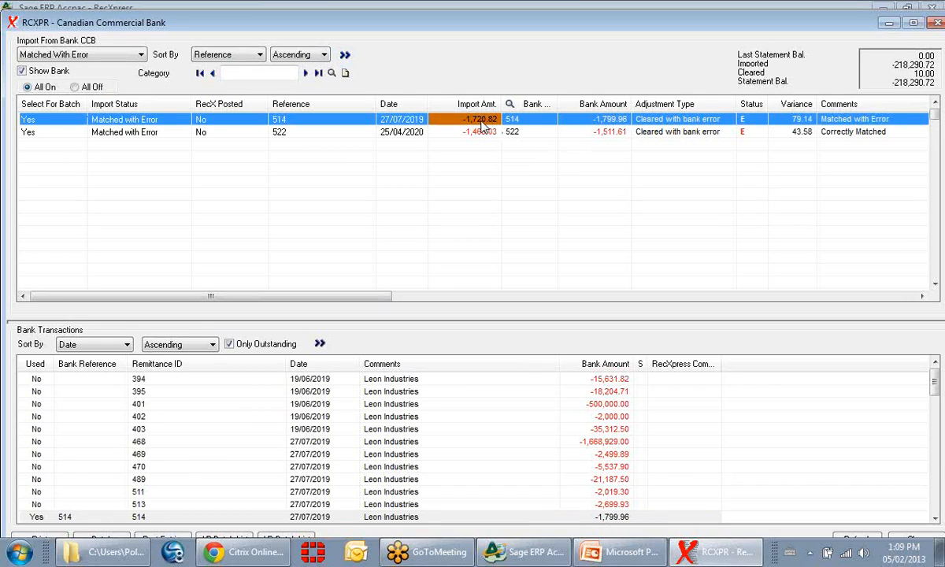
left_click(618, 122)
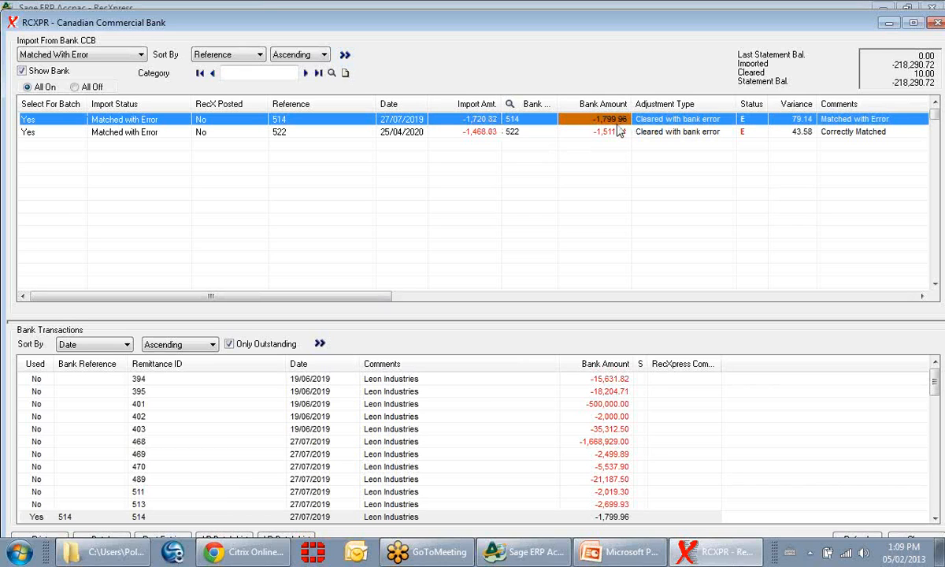
left_click(801, 122)
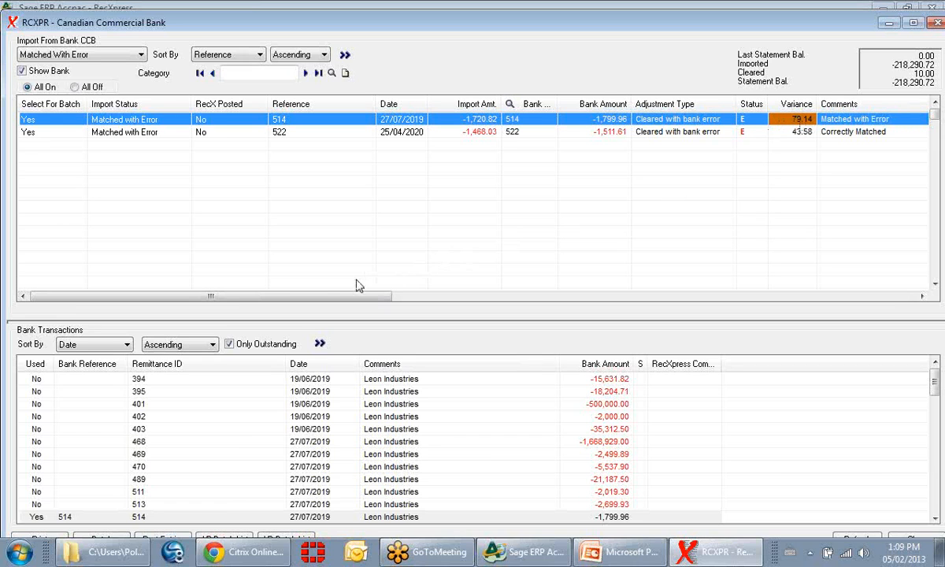
- Open the category defaults from the reference 514 line's CHEQUES category and switch them to the DEPOSITS category
left_click_drag(291, 301, 583, 301)
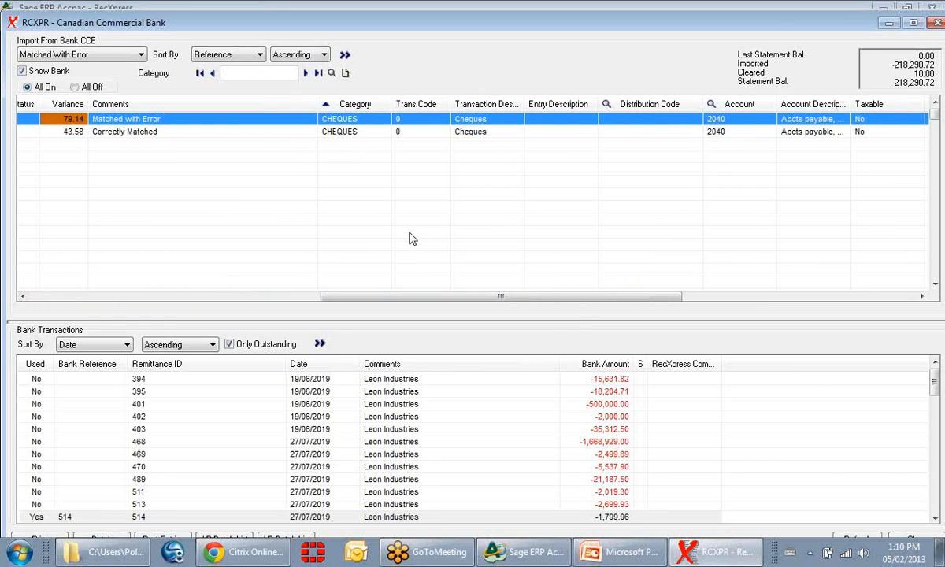
double_click(352, 113)
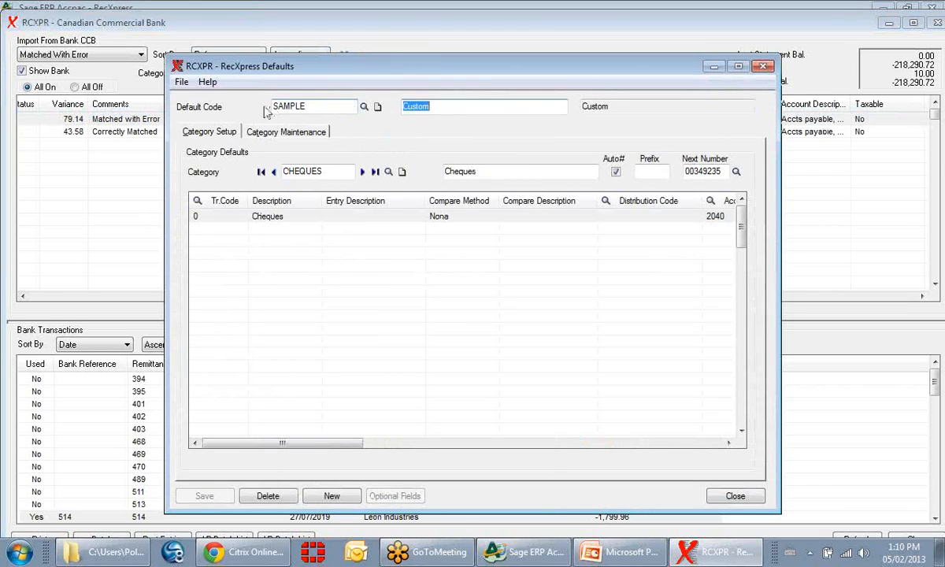
left_click_drag(313, 107, 261, 132)
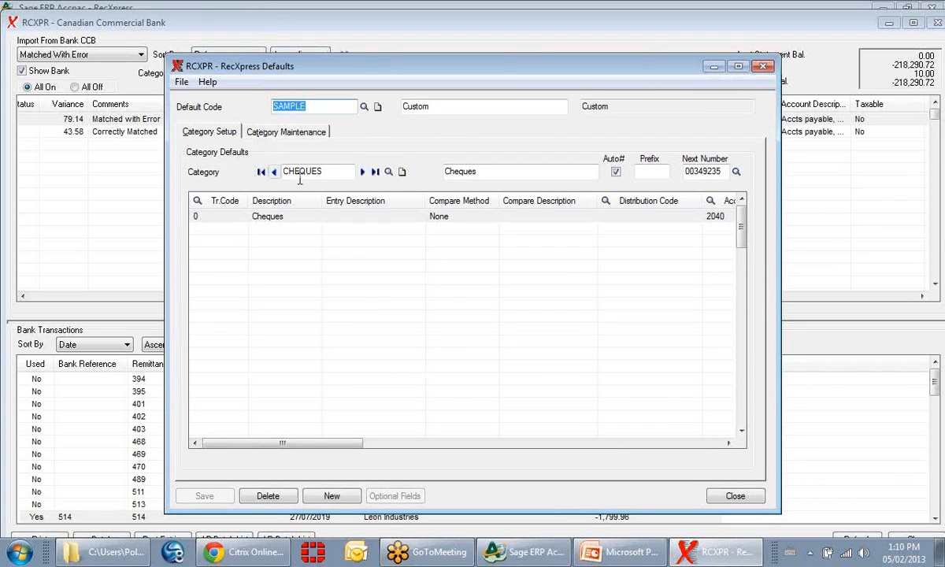
left_click_drag(326, 171, 256, 179)
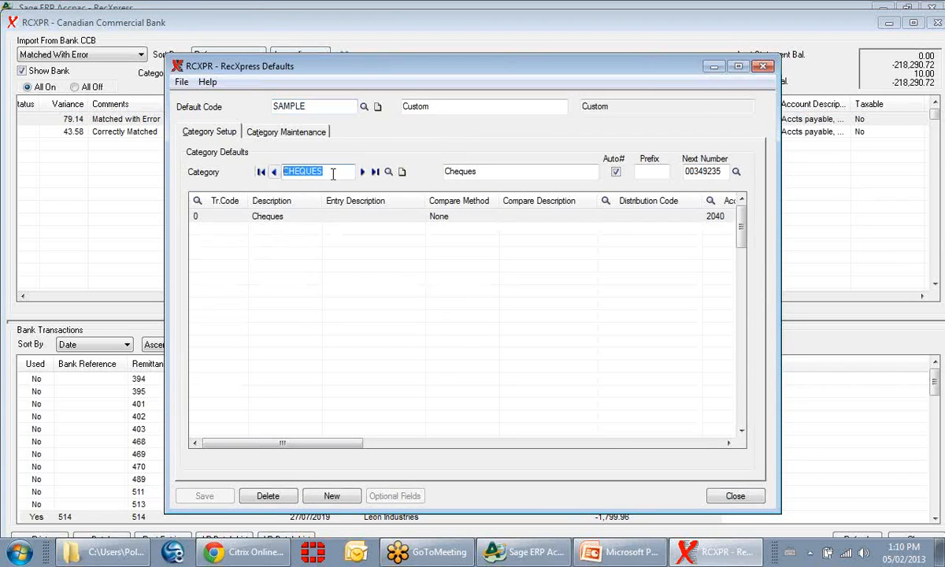
left_click(388, 171)
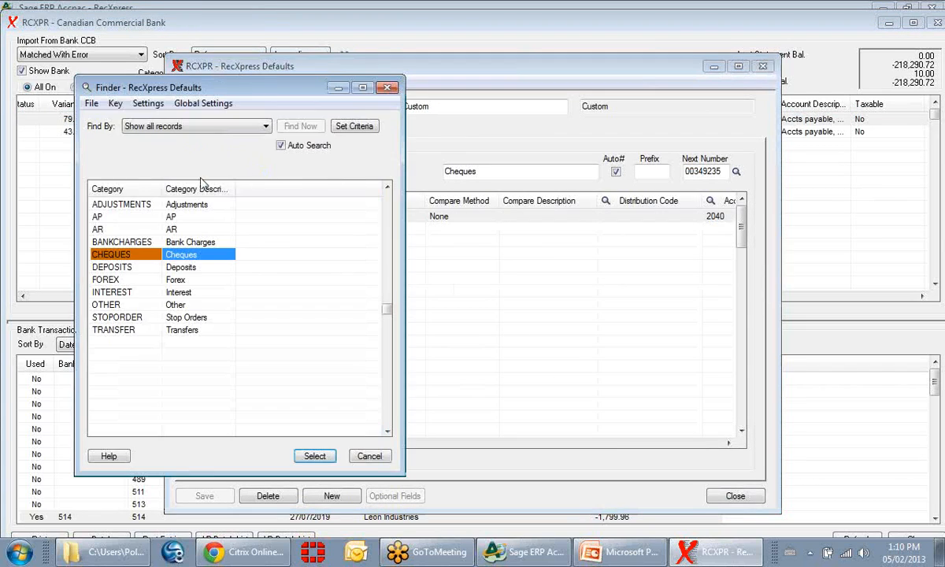
double_click(126, 266)
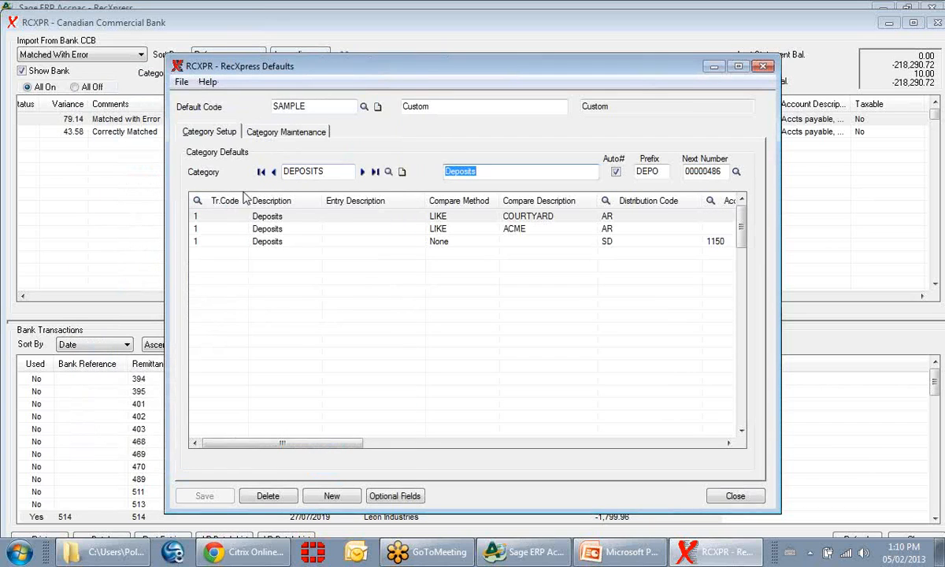
- Check the compare method options for the COURTYARD deposit rule and keep LIKE
left_click(198, 221)
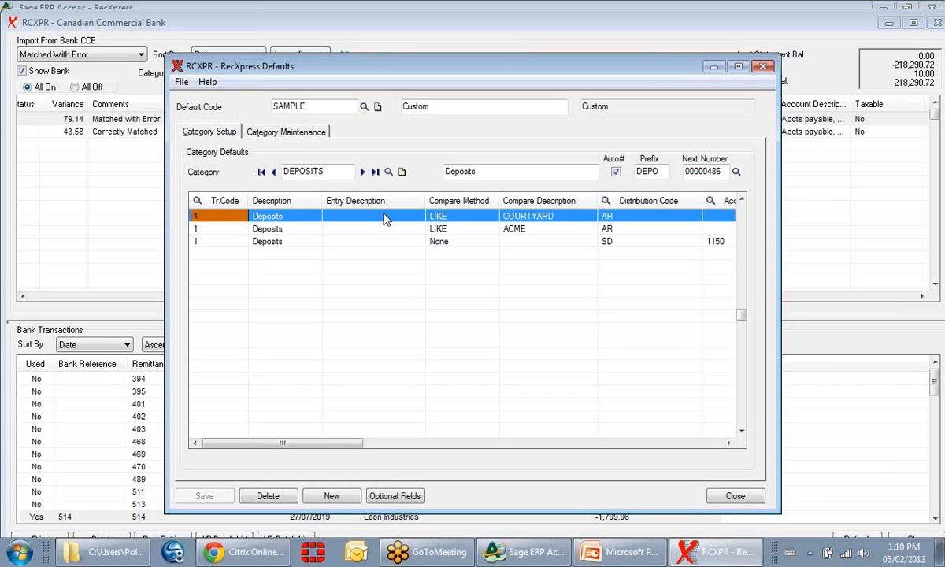
left_click(483, 211)
left_click(492, 218)
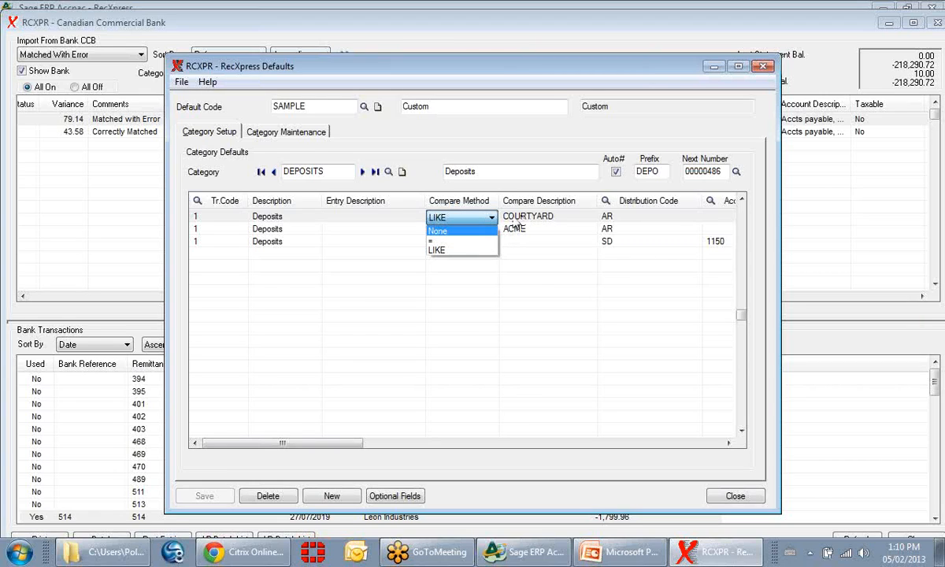
left_click(479, 251)
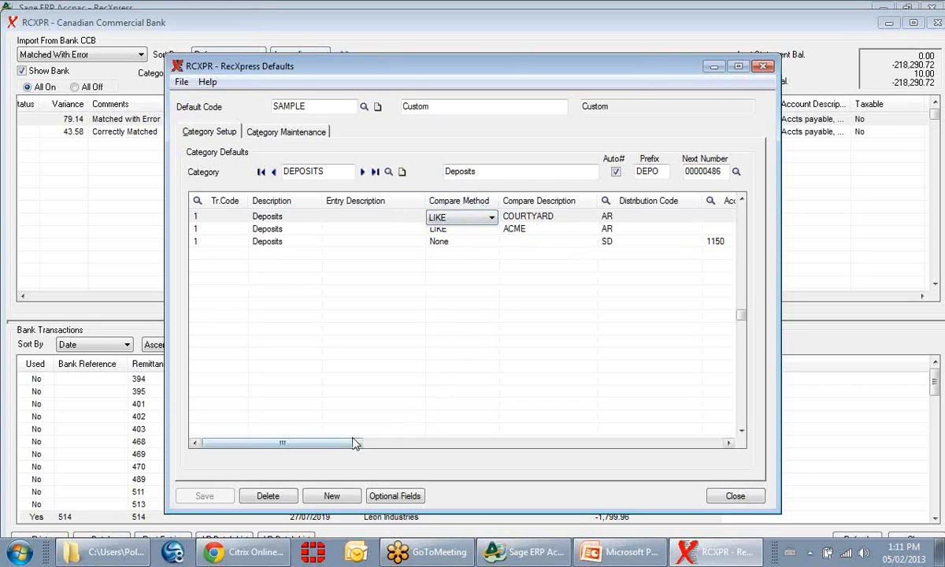
- Review the DEPOSITS category's distribution, account, tax, numbering, entry type, vendor/customer and auto-allocate defaults
left_click_drag(350, 443, 438, 445)
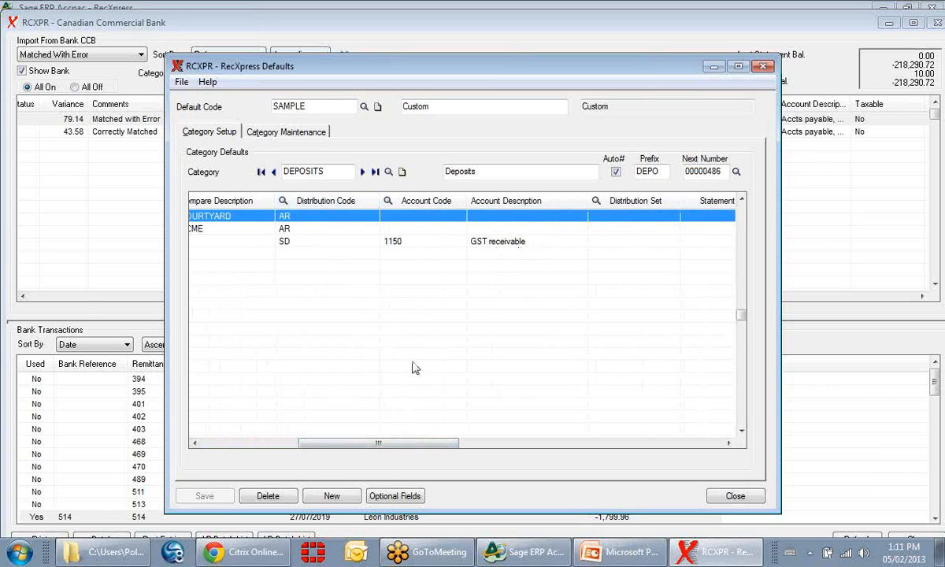
left_click_drag(405, 449, 478, 443)
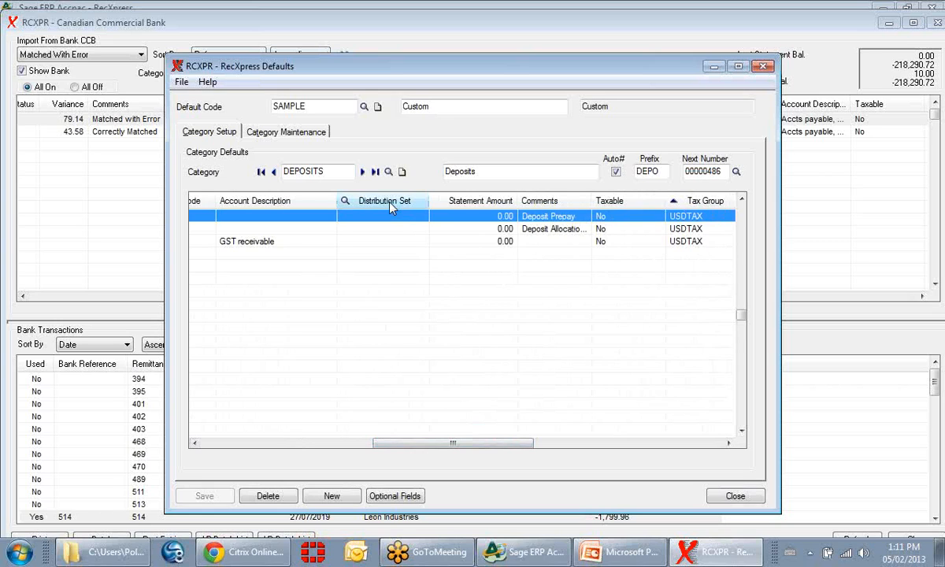
left_click_drag(405, 450, 460, 441)
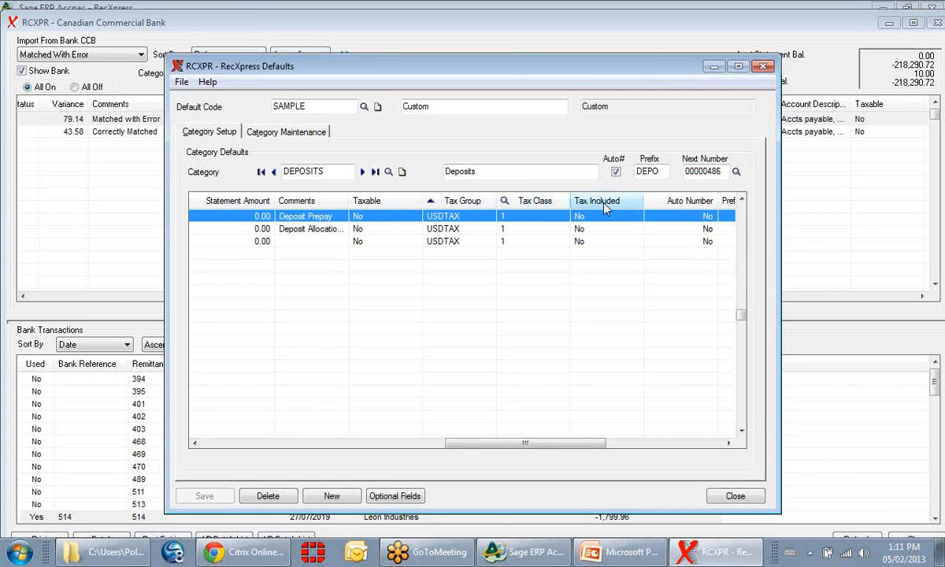
left_click_drag(561, 446, 687, 441)
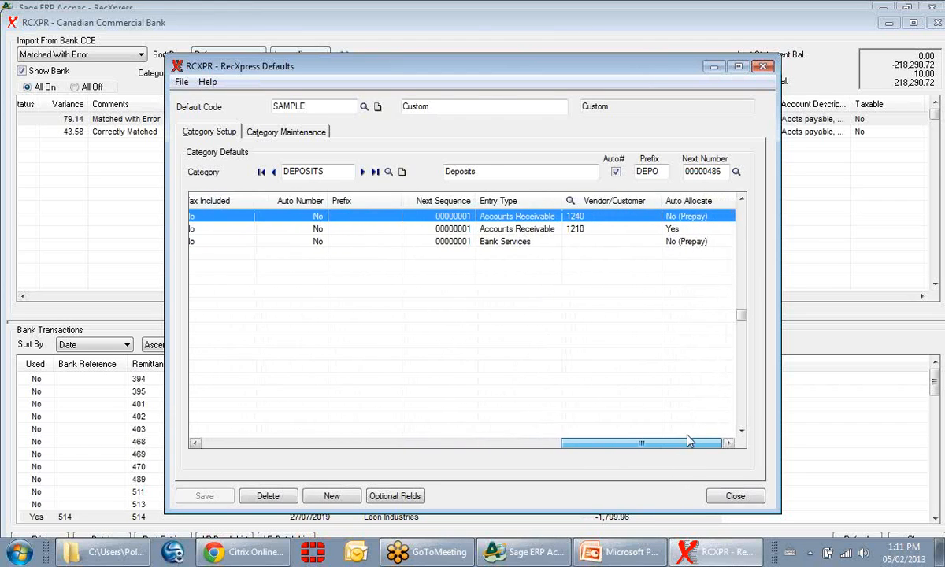
left_click(325, 175)
double_click(325, 176)
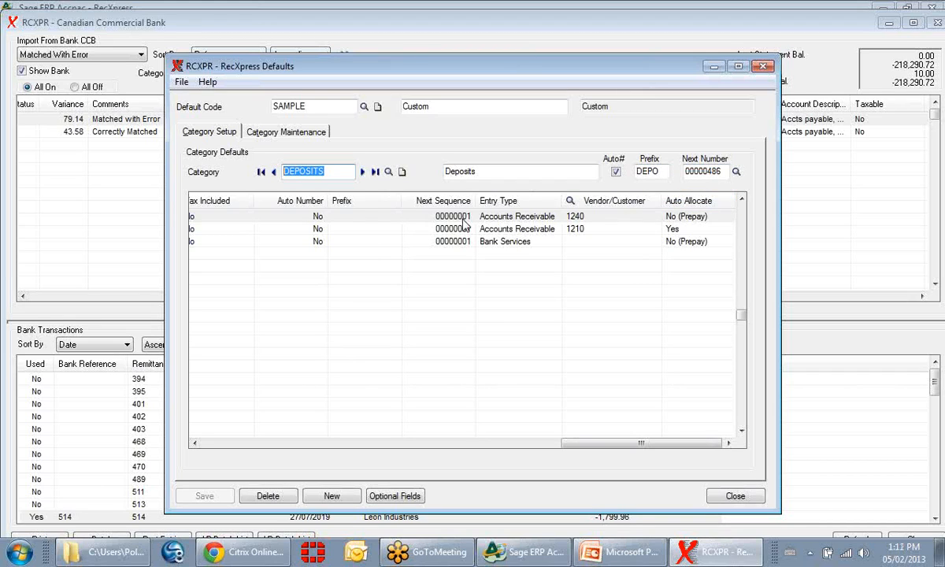
- Check the entry type options for the first DEPOSITS rule and keep Accounts Receivable
left_click(551, 214)
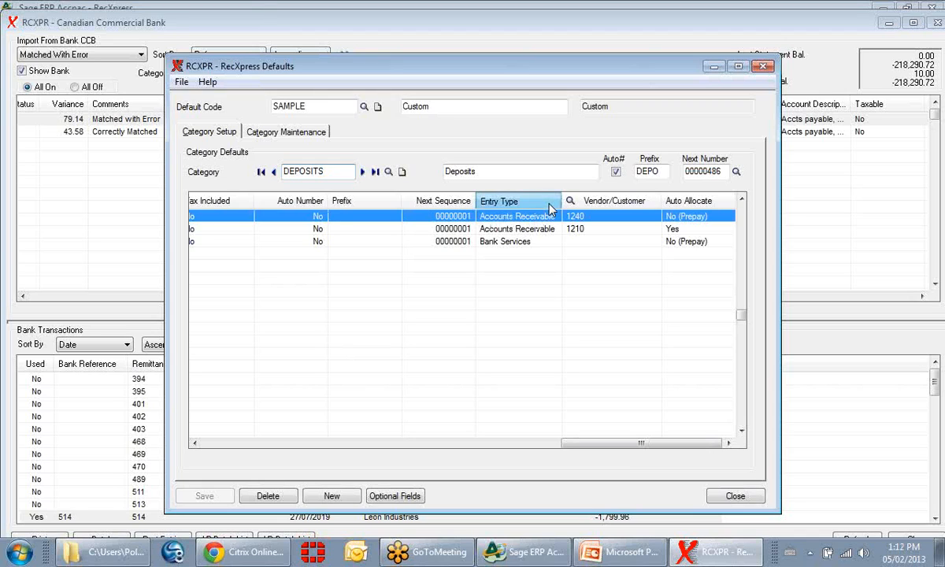
left_click(554, 217)
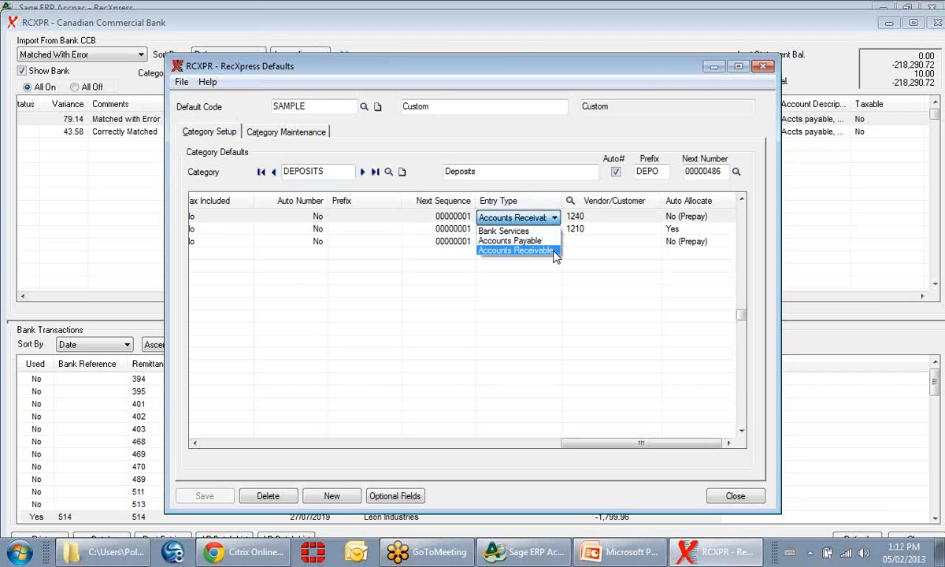
left_click(555, 250)
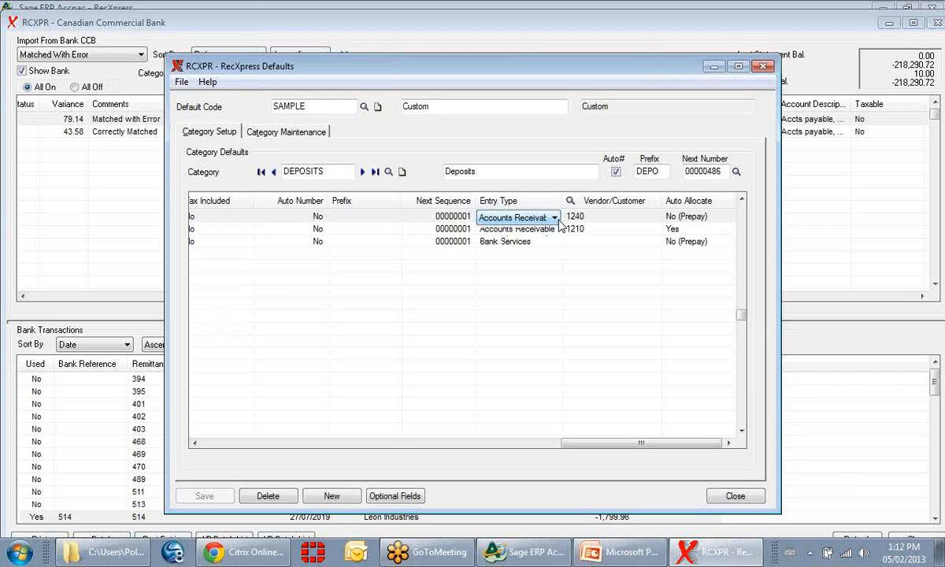
left_click(614, 444)
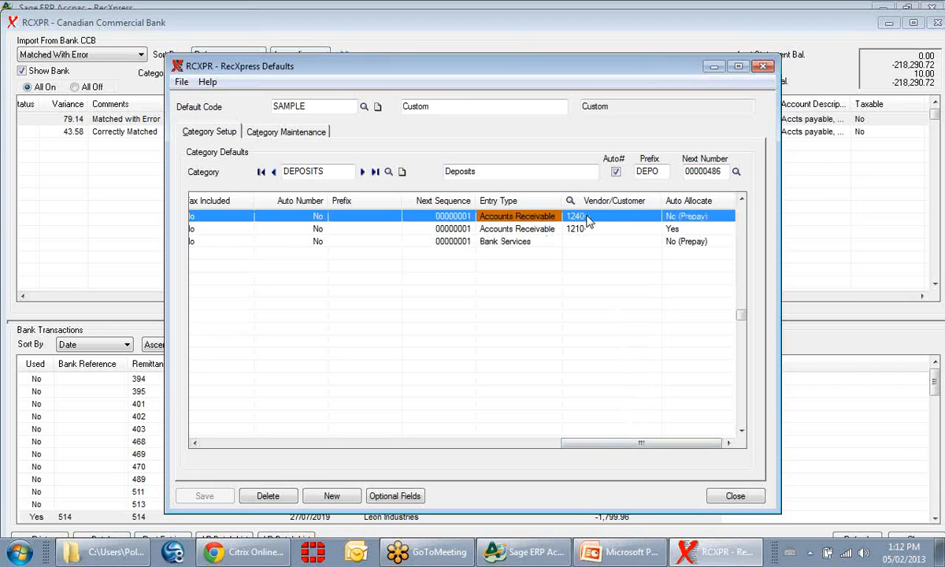
- Check the auto-allocate options for the second DEPOSITS rule, keep Yes, and close the category defaults
left_click(686, 228)
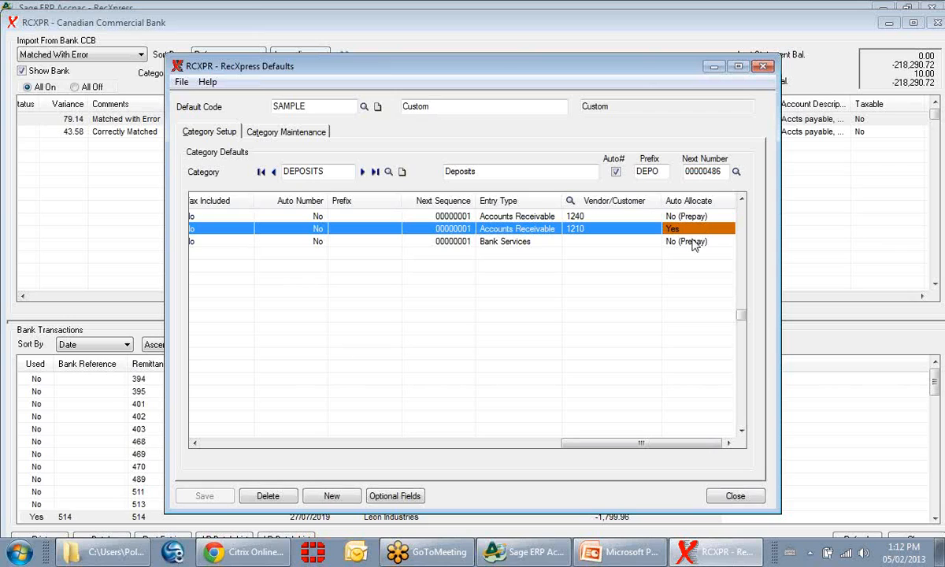
left_click(727, 230)
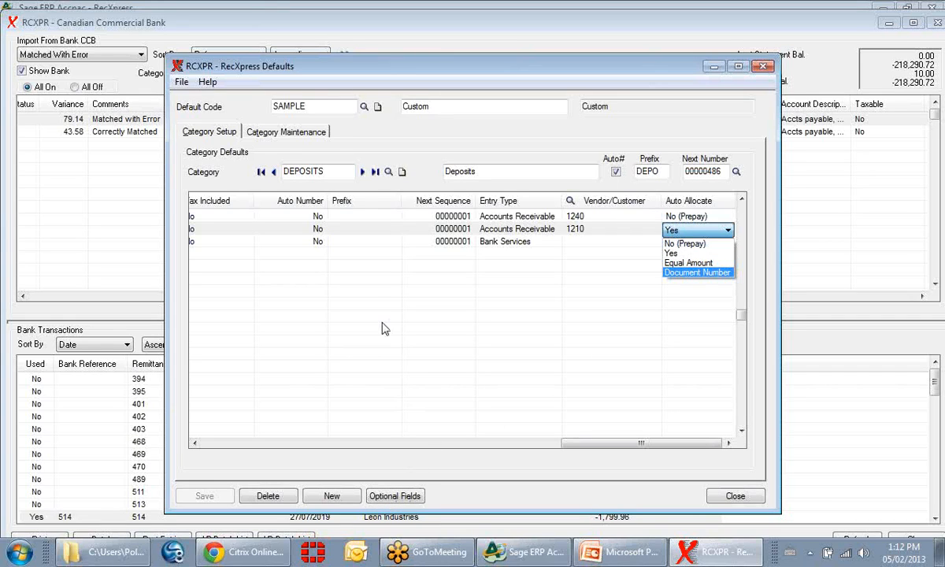
left_click(763, 65)
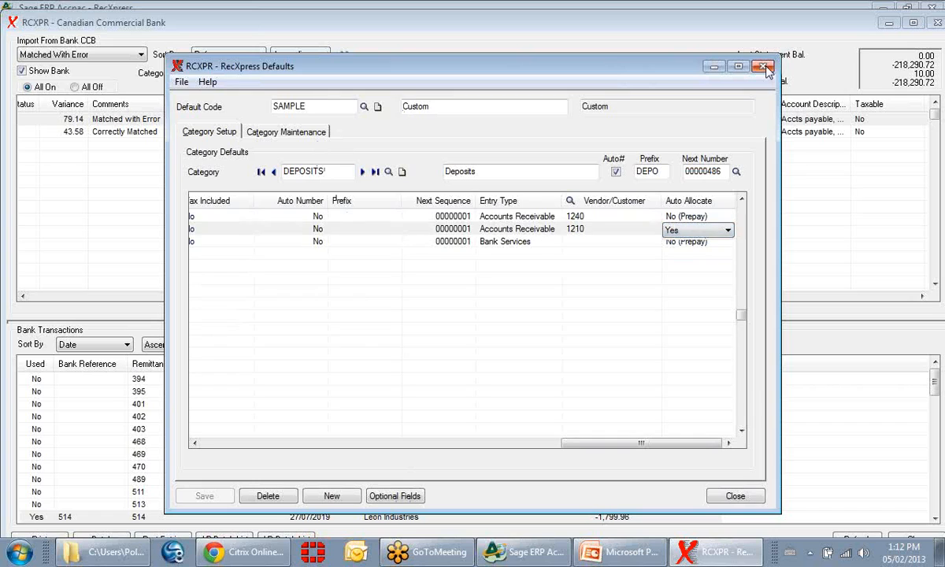
left_click(763, 65)
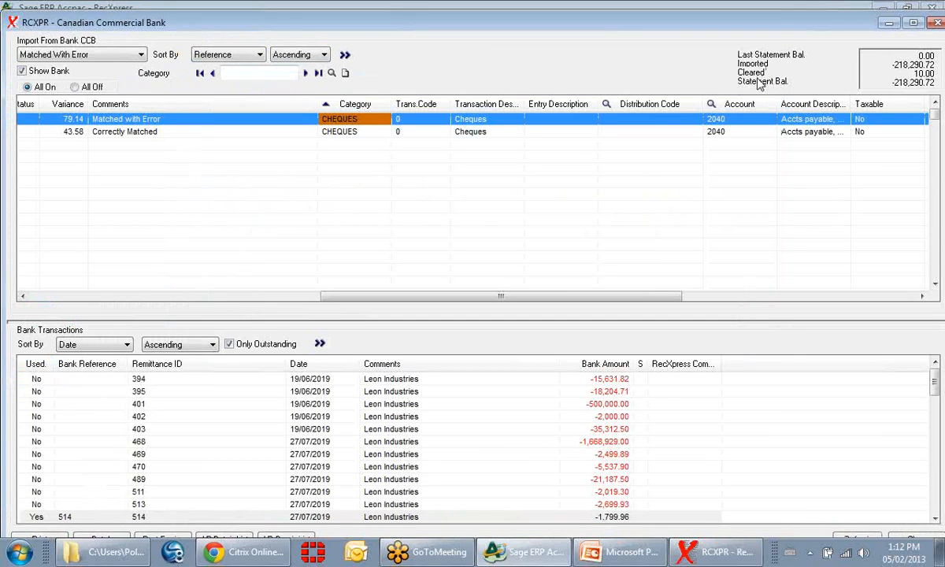
- Maximize the matching window and check the batch creation prompt and the Post Entries range without creating or posting anything
double_click(707, 22)
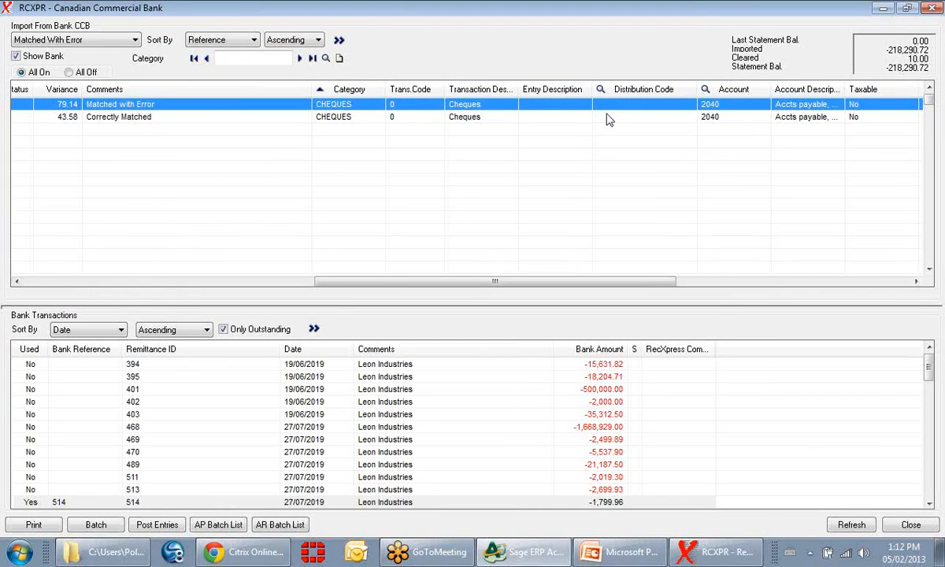
left_click(94, 526)
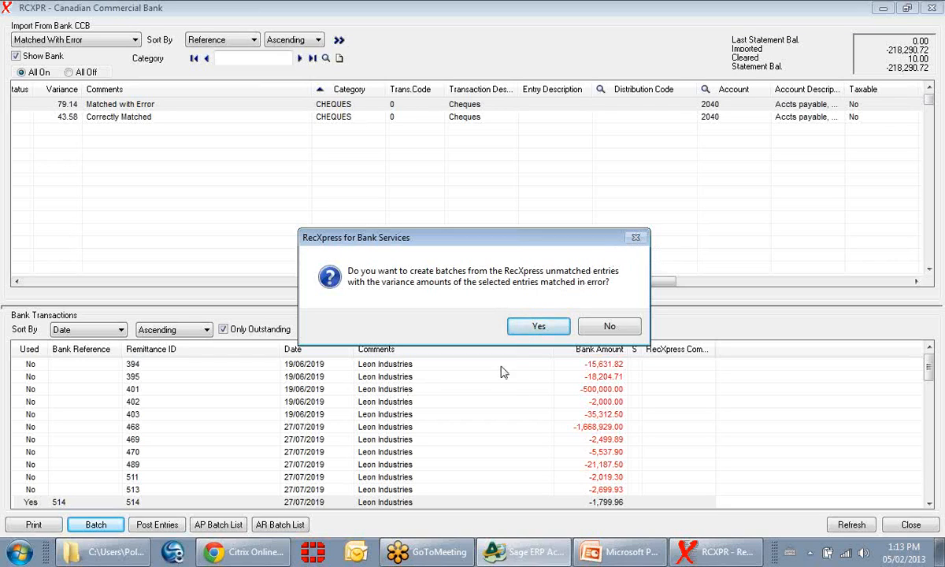
left_click(605, 325)
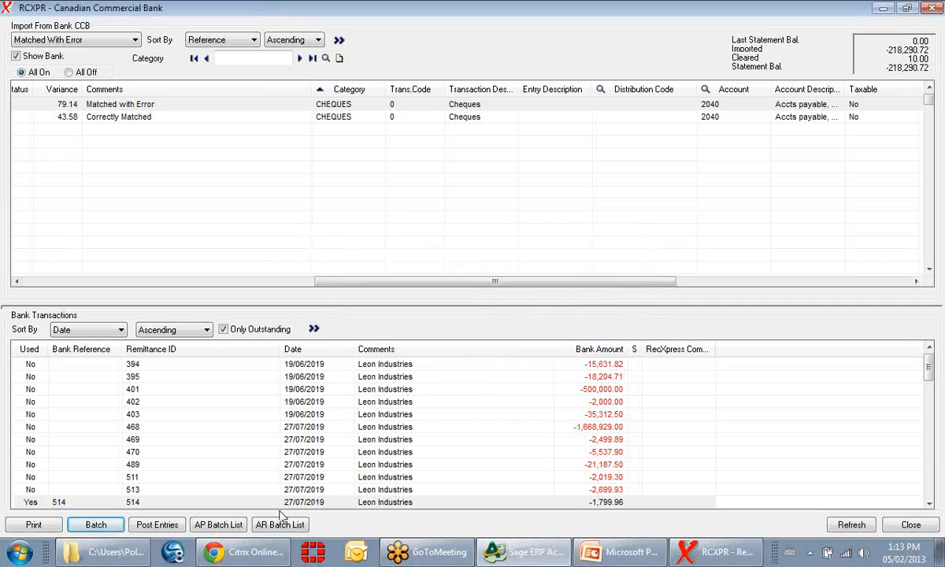
left_click(162, 528)
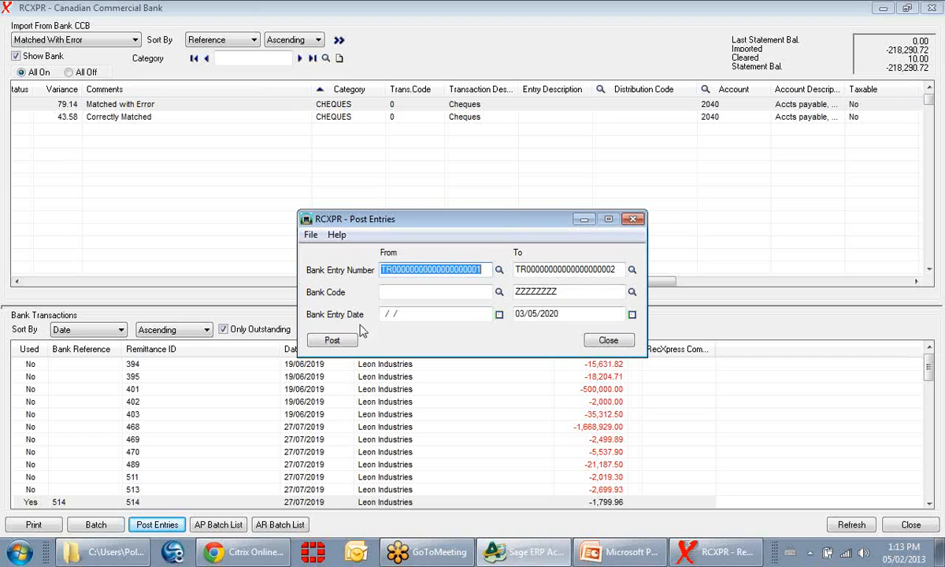
left_click(605, 340)
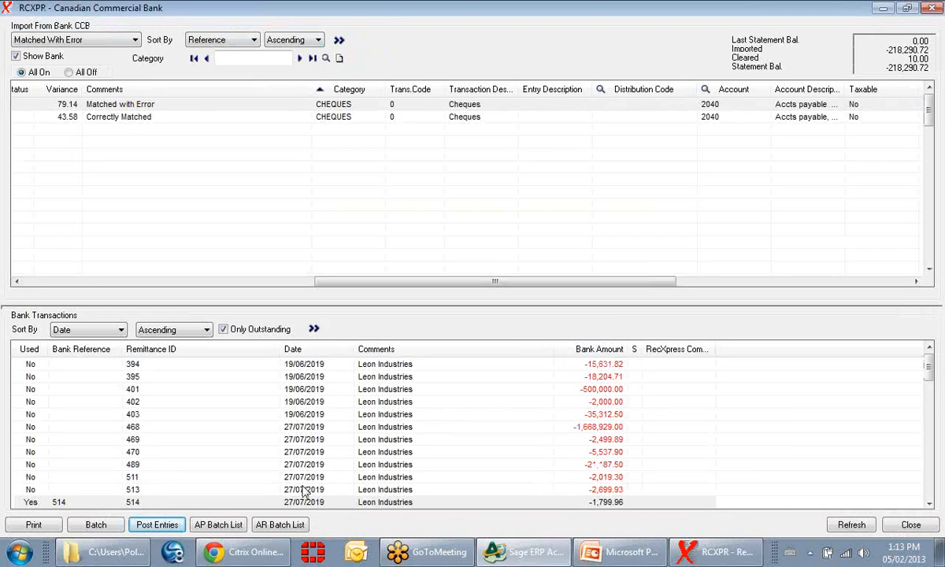
- Review the Misc. Payment receipt in A/R batch 63 and close the A/R Receipt Batch List
left_click(282, 525)
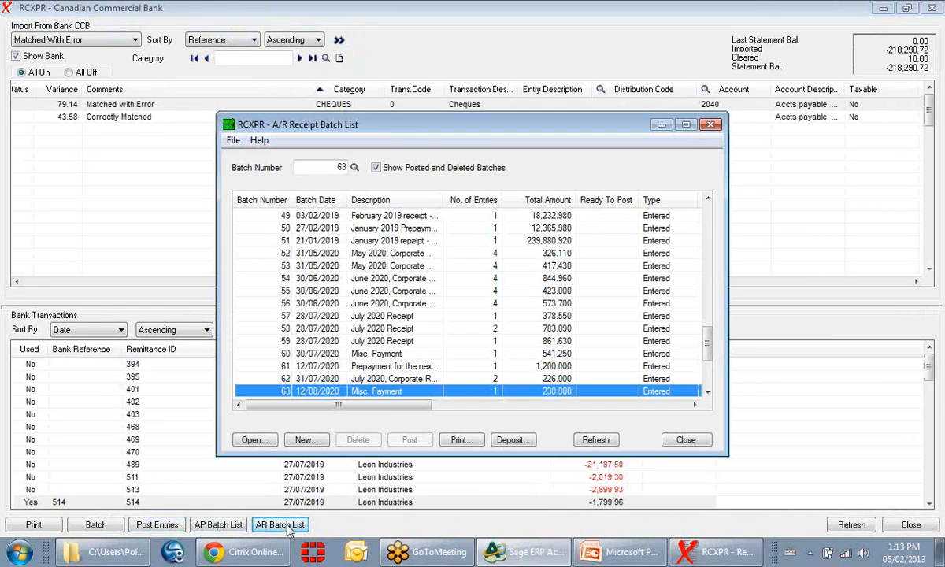
double_click(299, 391)
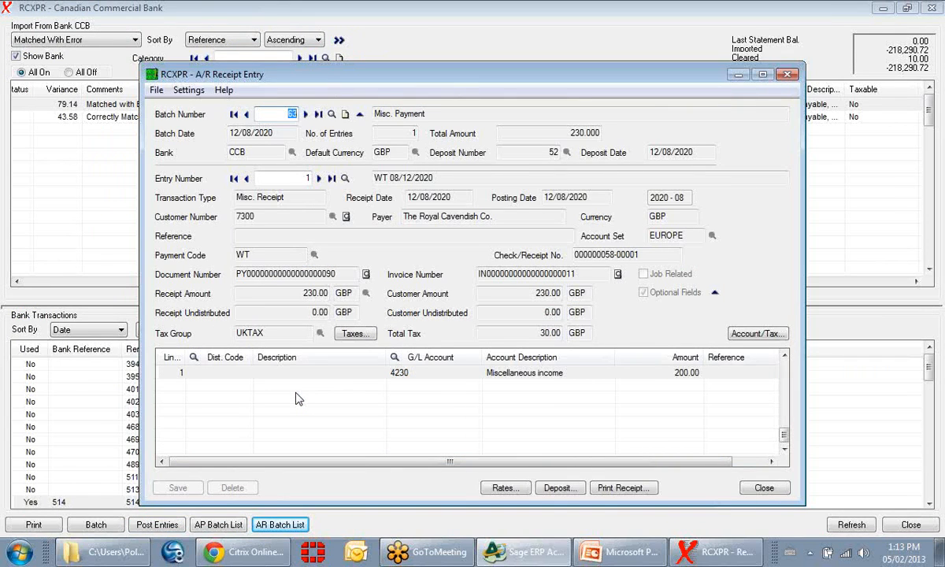
left_click(765, 489)
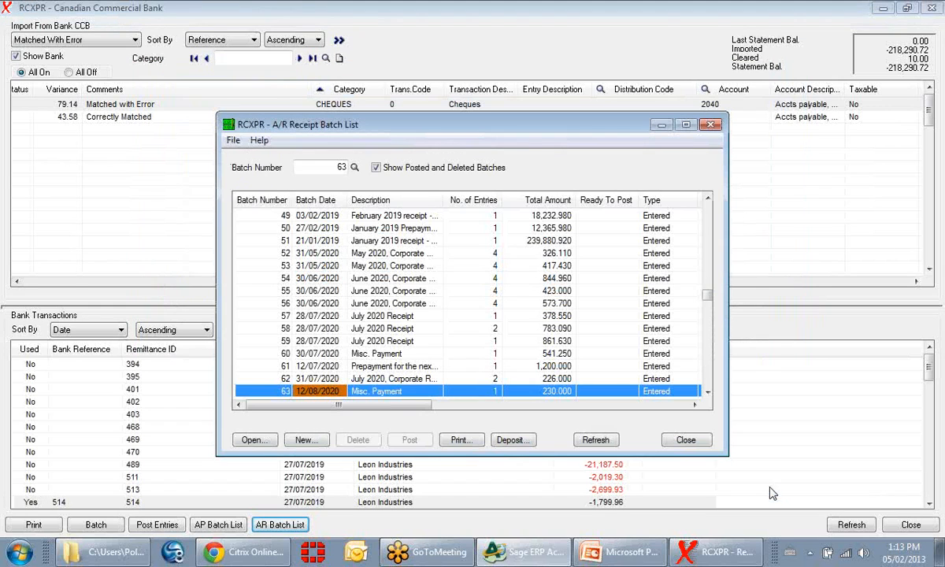
left_click(682, 439)
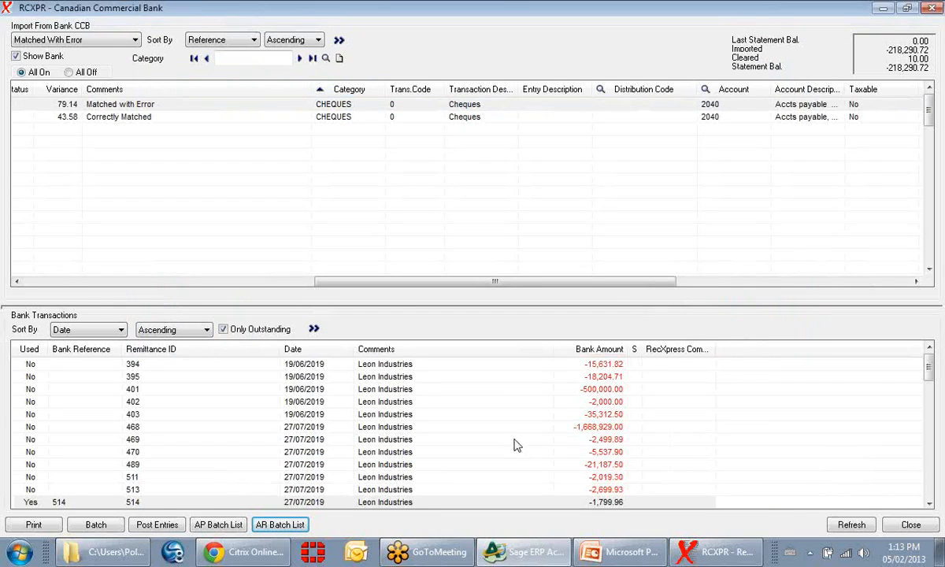
- Close the CCB reconciliation and review the automatic batch posting options in RecXpress Setup
left_click(911, 525)
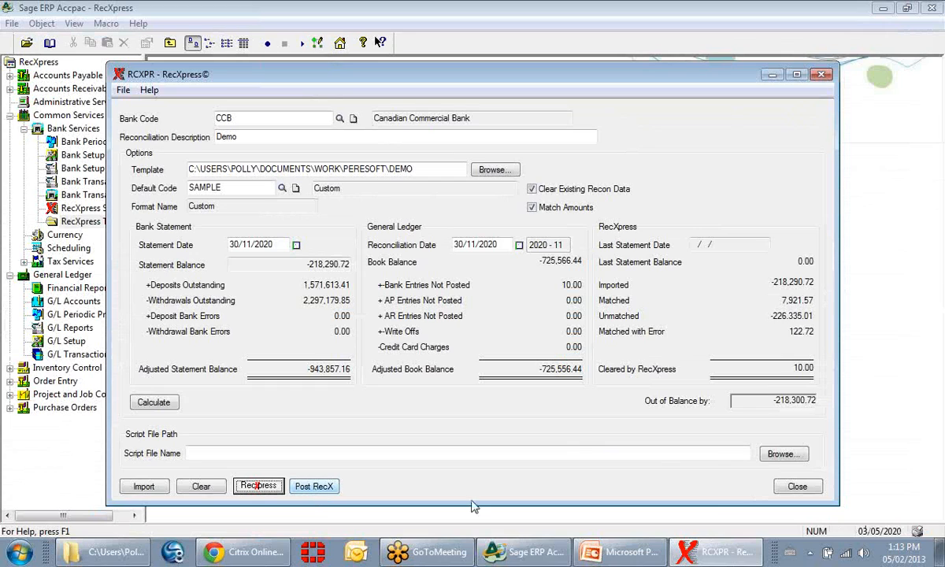
left_click(796, 486)
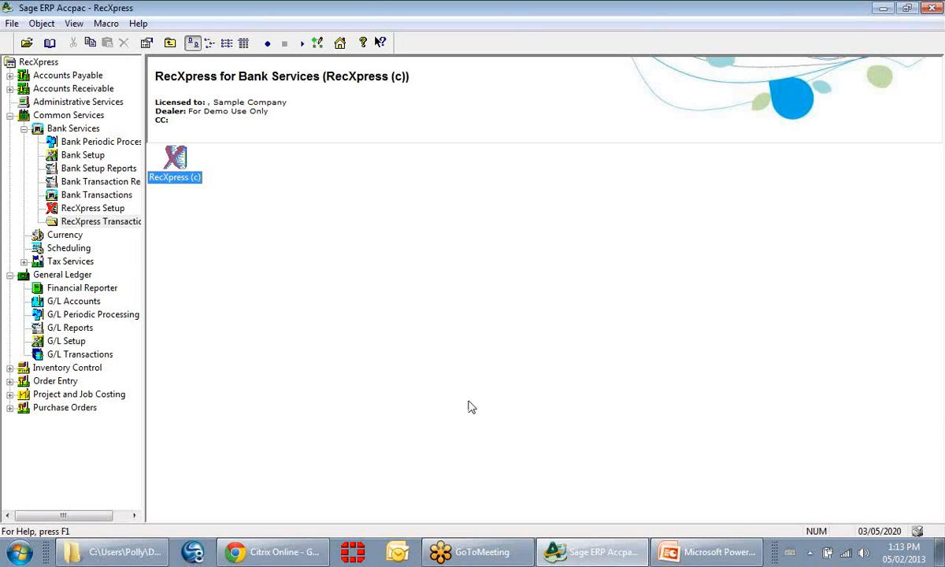
left_click(86, 210)
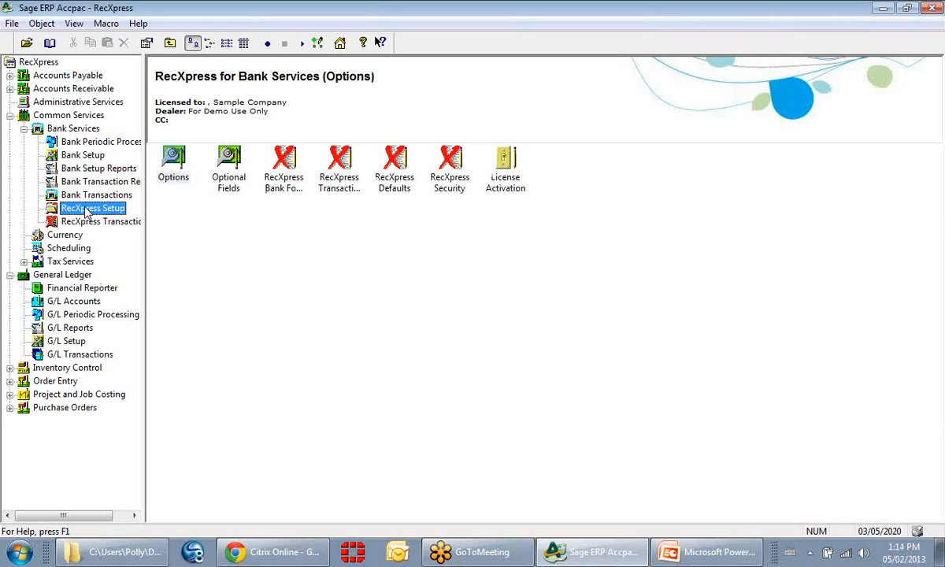
double_click(181, 173)
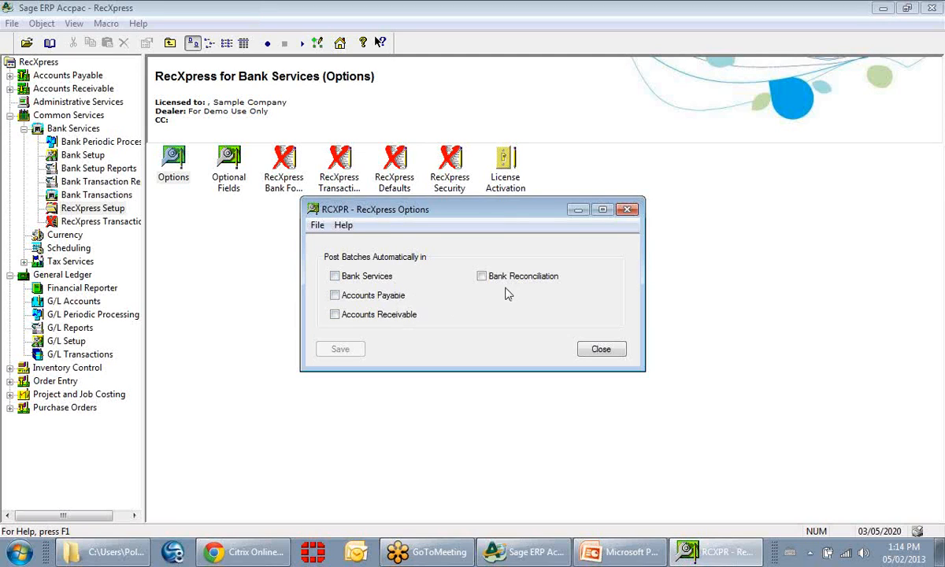
left_click(592, 350)
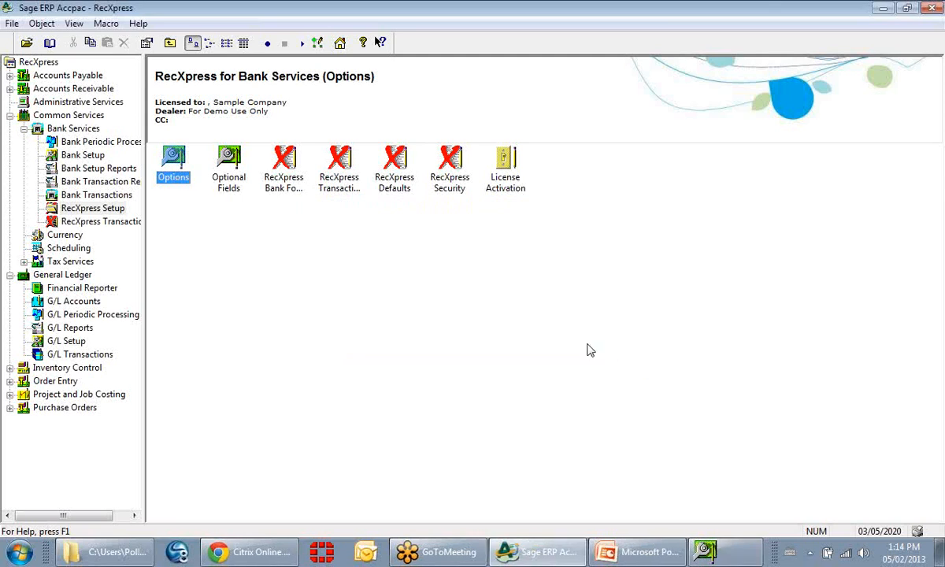
- Review the list of supported banks in RecXpress Bank Formats and close it
left_click(279, 189)
double_click(278, 189)
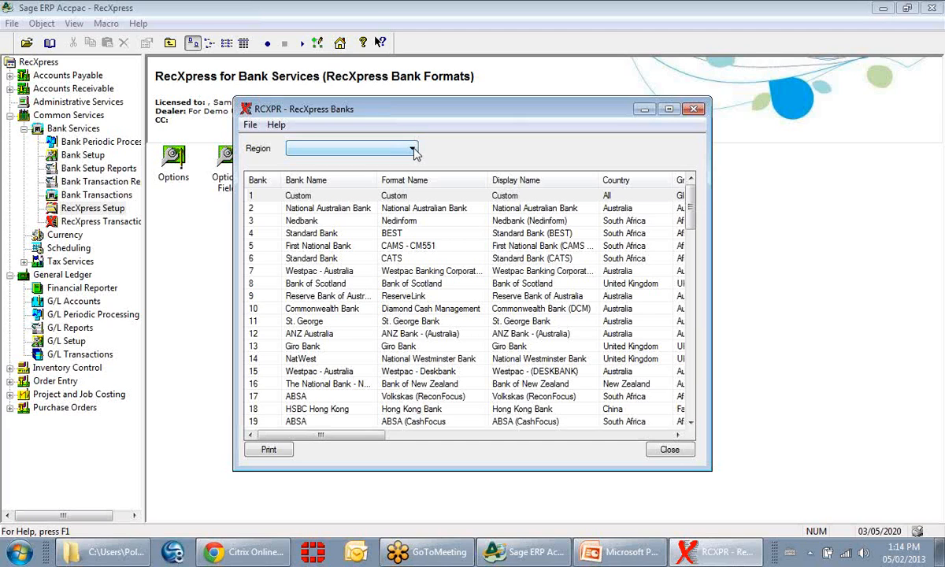
left_click(693, 108)
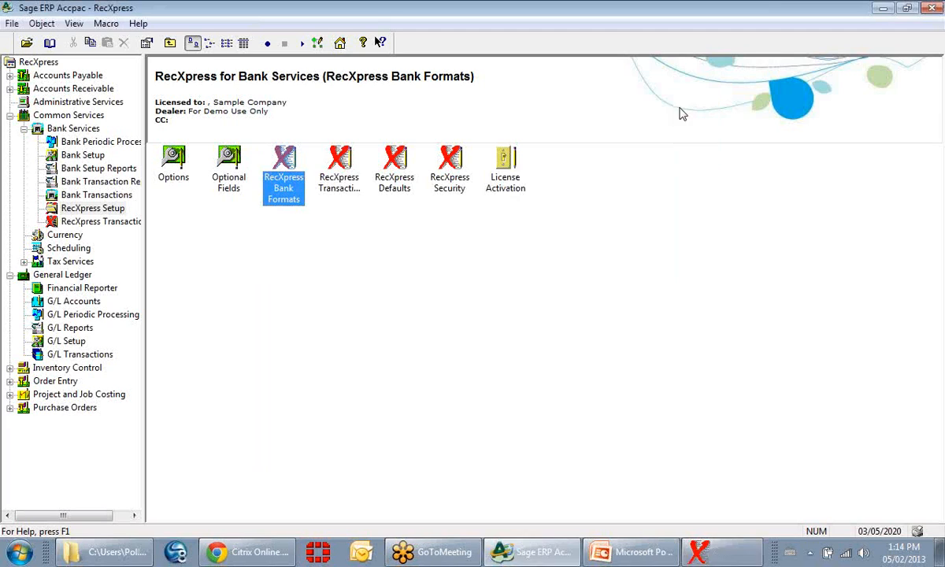
- Review the transaction codes and default categories for the Custom bank format
left_click(352, 196)
double_click(353, 196)
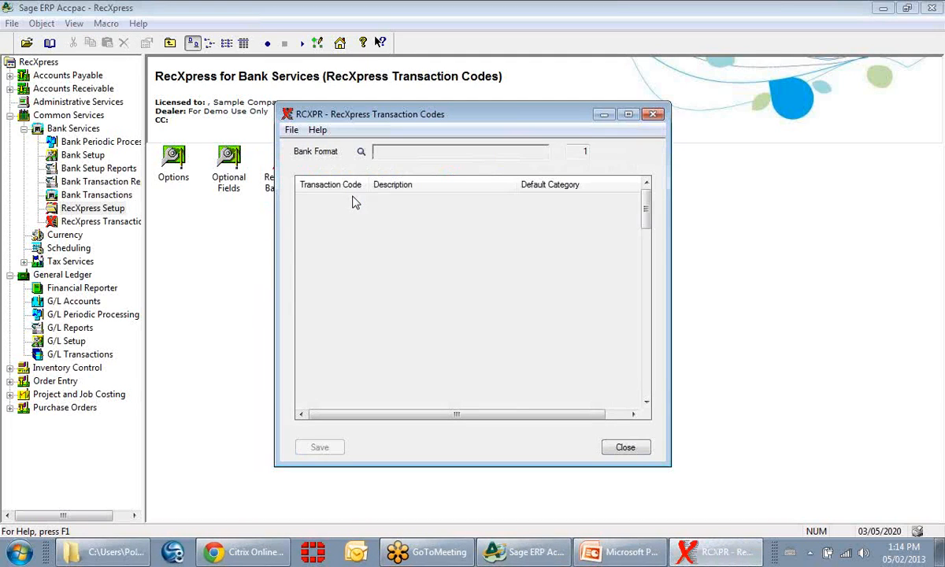
left_click(361, 151)
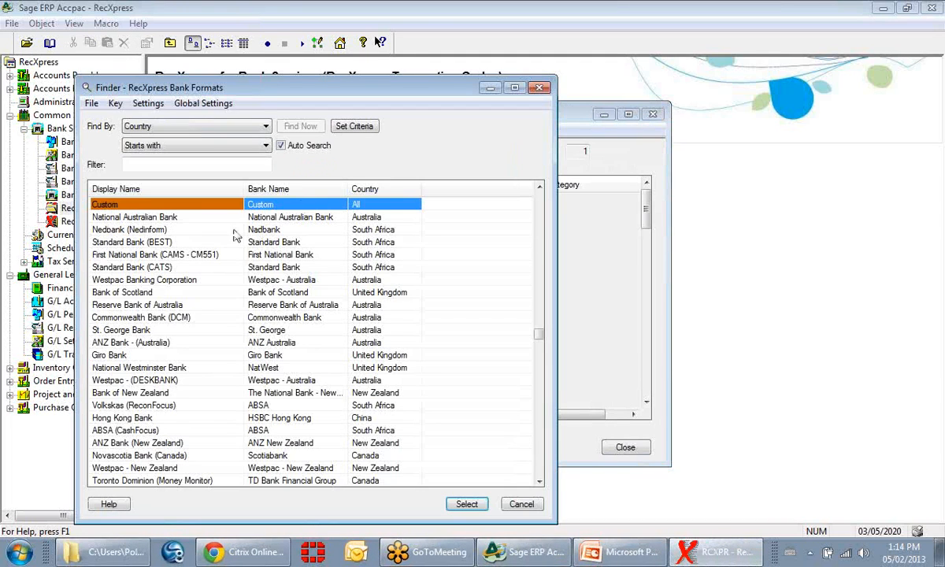
double_click(137, 204)
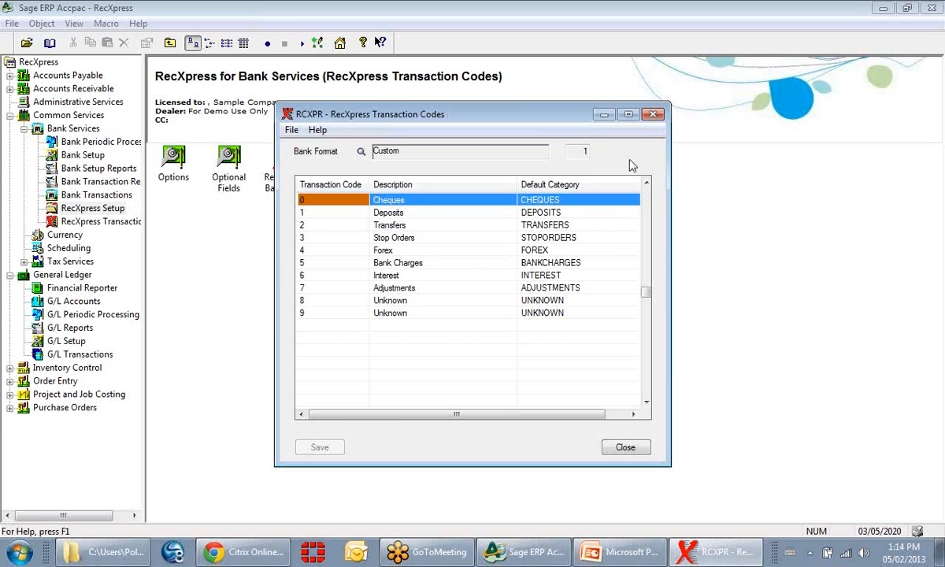
left_click(653, 115)
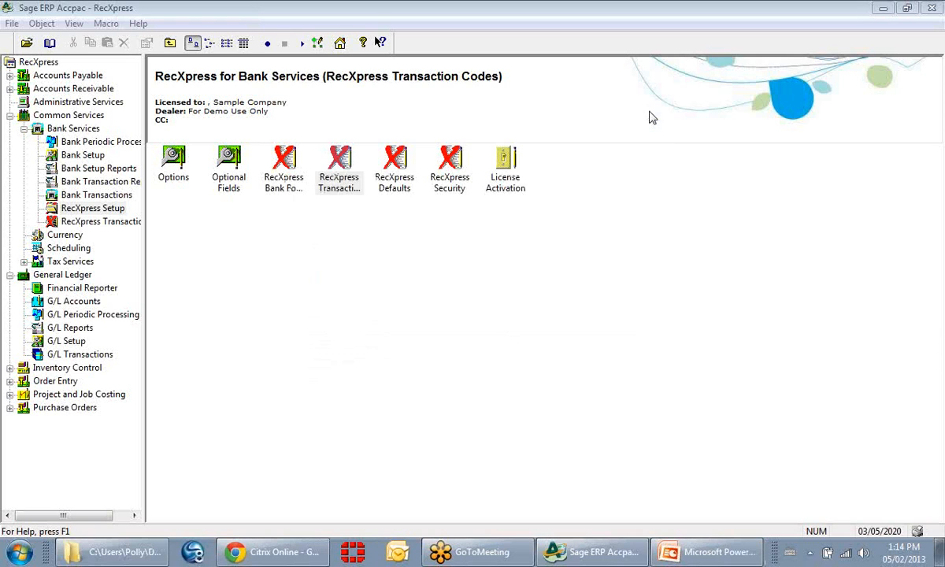
- Load the SAMPLE default code in RecXpress Defaults and review its category setup and category maintenance
left_click(394, 179)
double_click(396, 180)
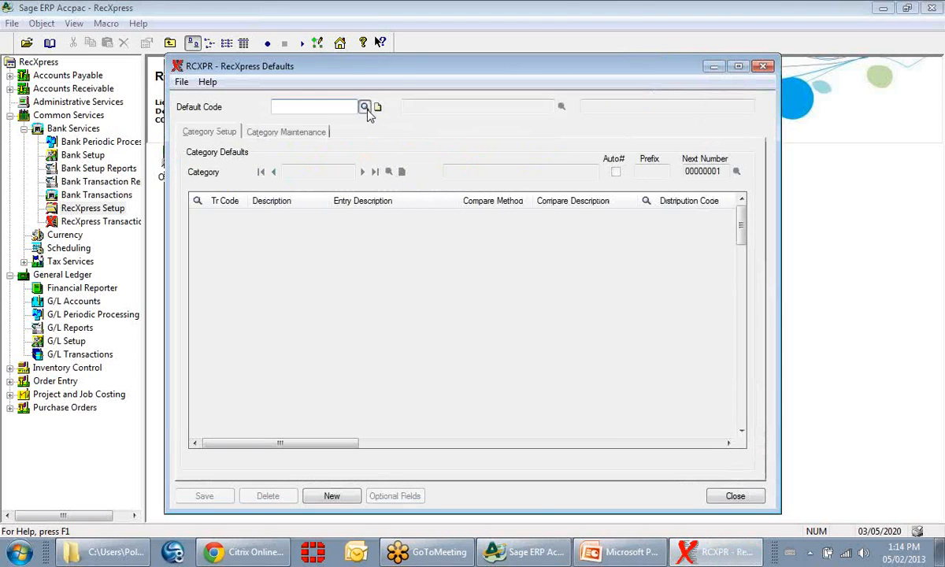
left_click(364, 106)
double_click(96, 217)
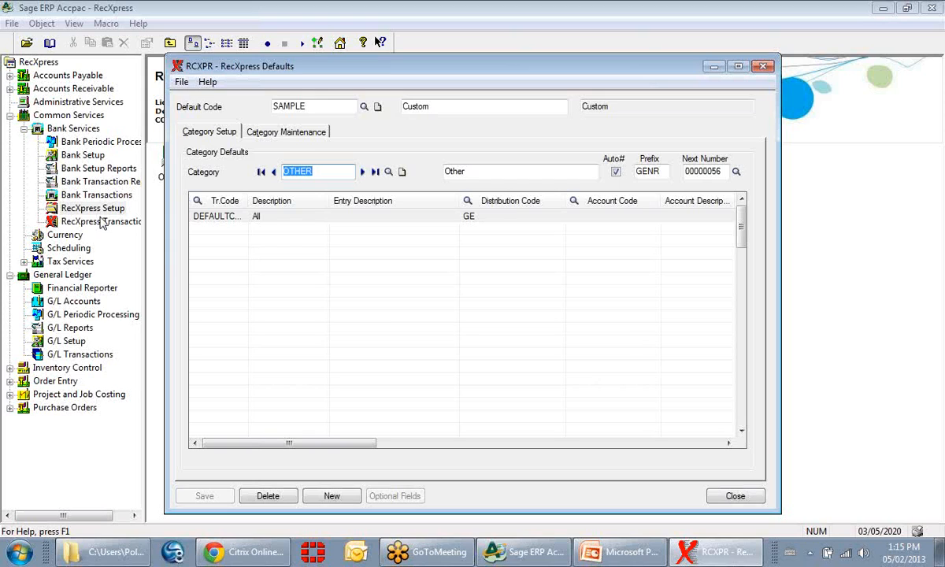
left_click(272, 200)
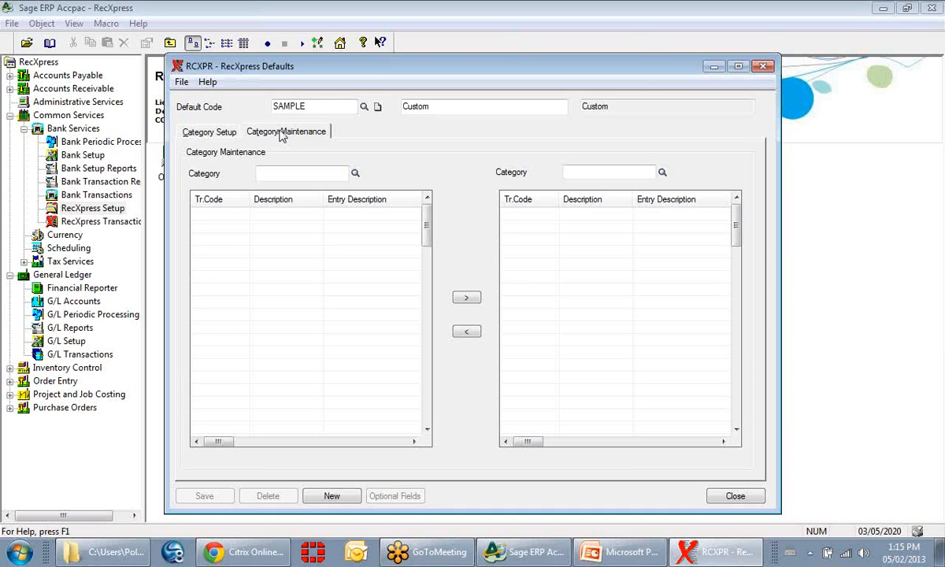
left_click(762, 68)
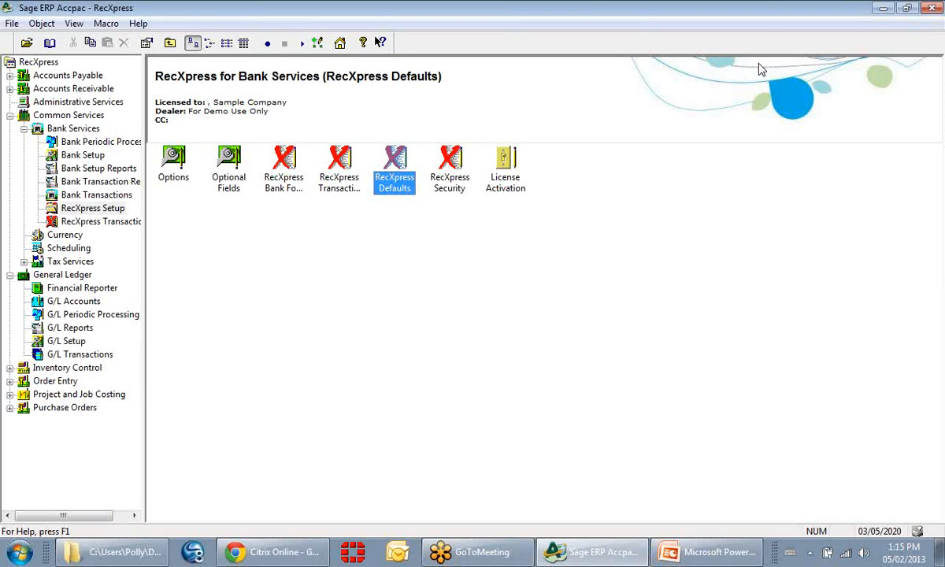
- Review the RecXpress Security user list for bank CCB and close it
left_click(453, 190)
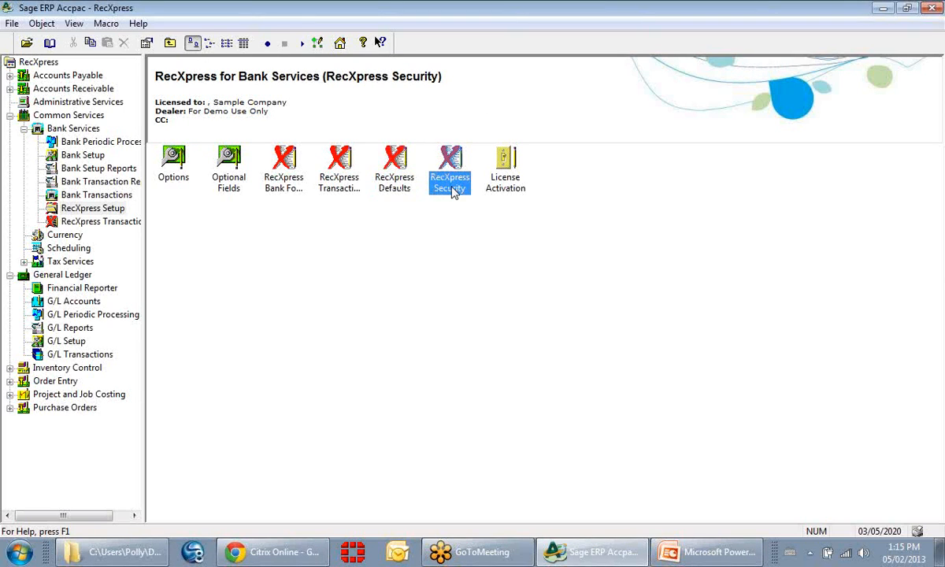
double_click(453, 190)
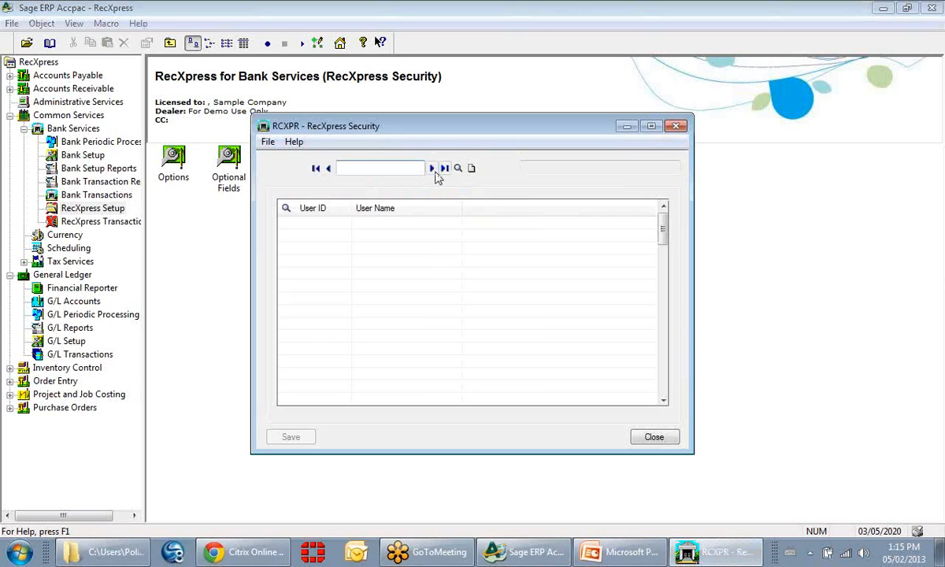
left_click(433, 170)
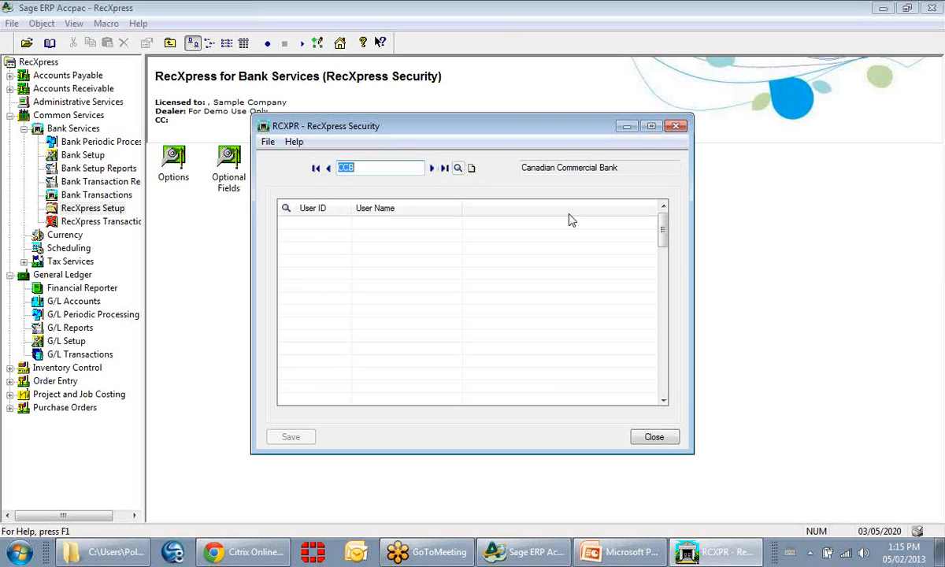
left_click(667, 438)
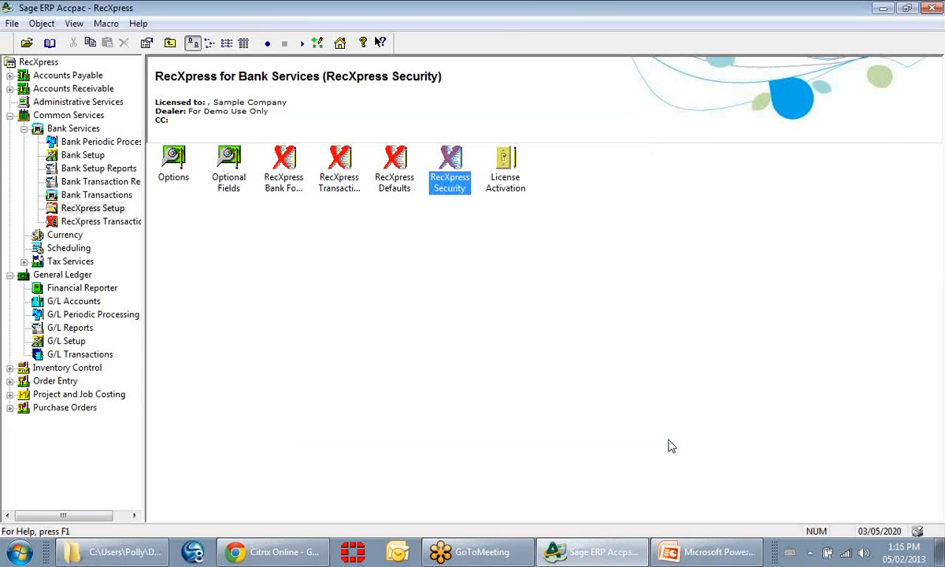
- Switch to the RecXpress demo presentation in PowerPoint and start the slide show from slide 12
left_click(703, 559)
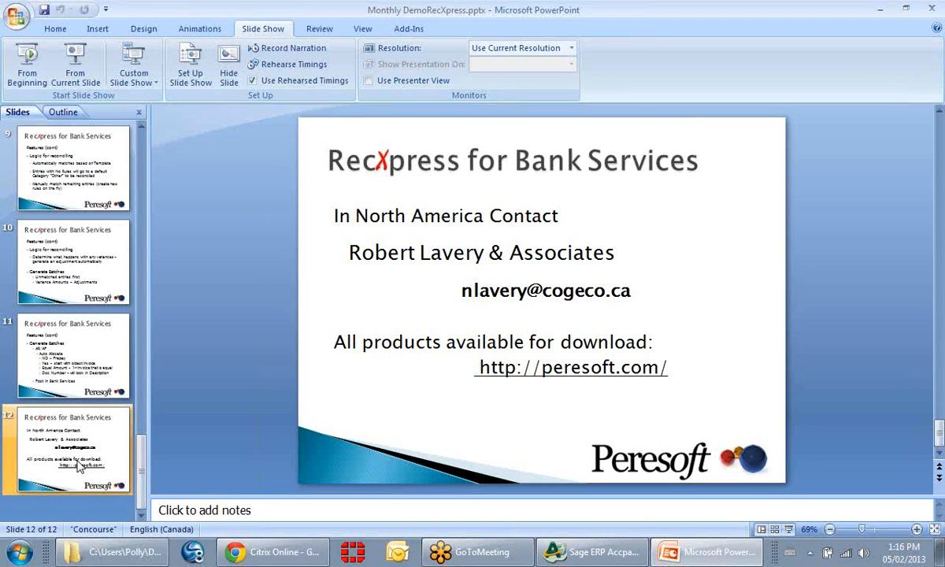
left_click(77, 59)
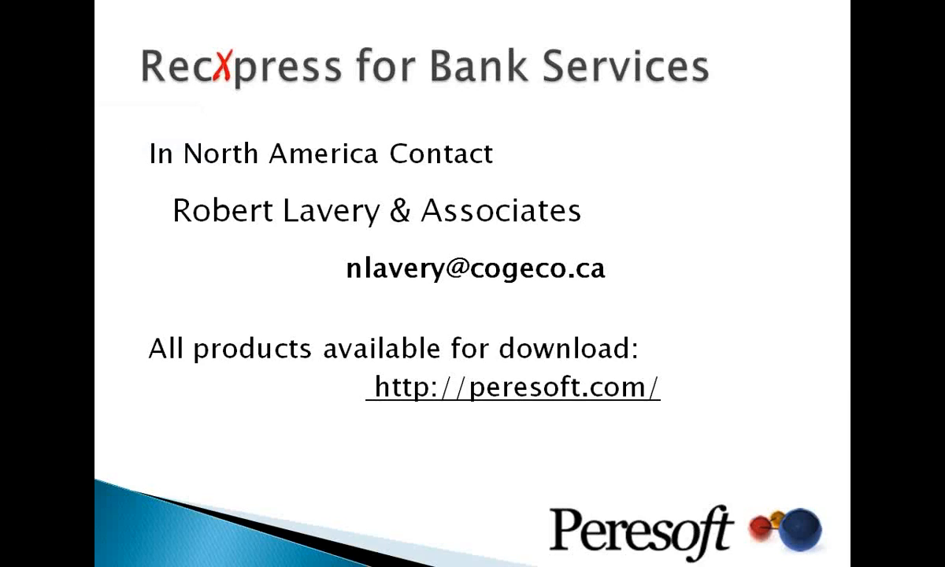